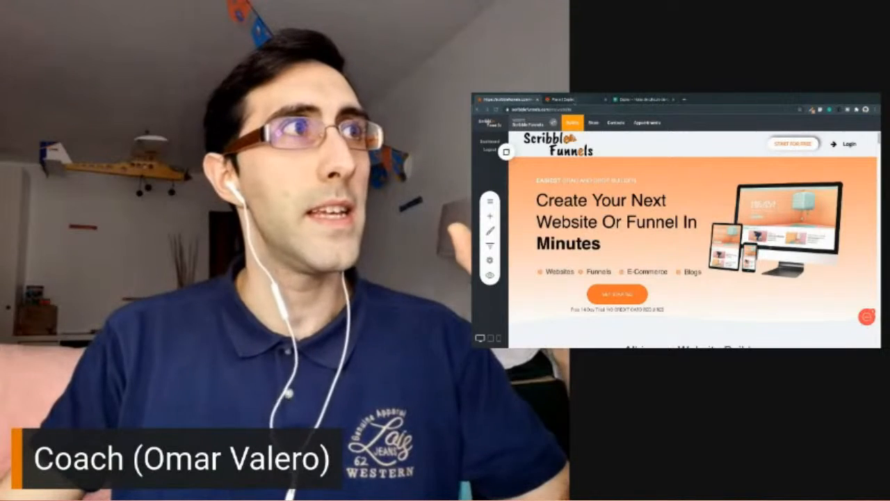
- Switch to the Zapier Plans & Pricing page and compare the features of the Free, Starter and higher plans
{"action": "left_click", "coordinate": [574, 100]}
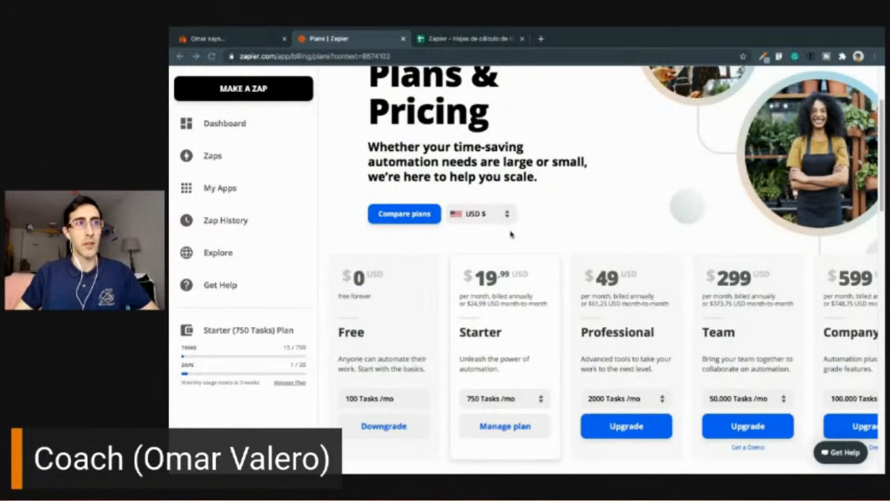
{"action": "scroll", "coordinate": [511, 235], "scroll_direction": "down", "scroll_amount": 1}
{"action": "scroll", "coordinate": [813, 258], "scroll_direction": "down", "scroll_amount": 1}
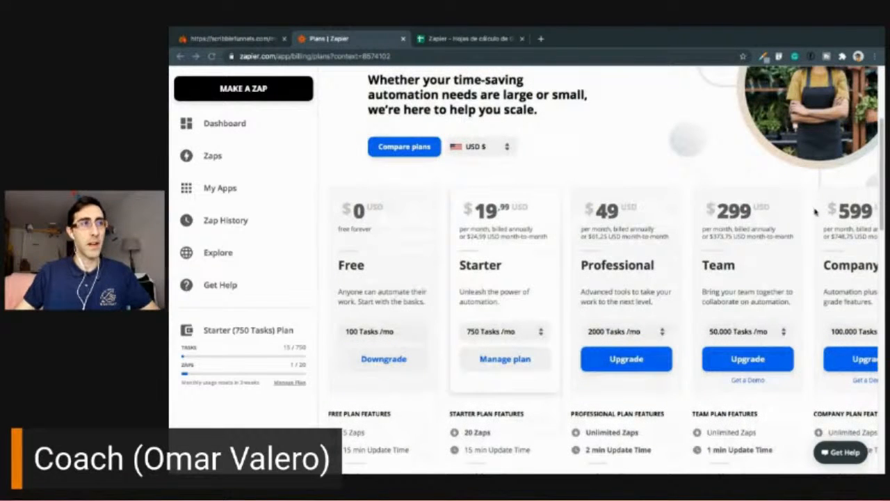
{"action": "scroll", "coordinate": [542, 281], "scroll_direction": "down", "scroll_amount": 1}
{"action": "scroll", "coordinate": [539, 286], "scroll_direction": "down", "scroll_amount": 4}
{"action": "scroll", "coordinate": [526, 278], "scroll_direction": "up", "scroll_amount": 3}
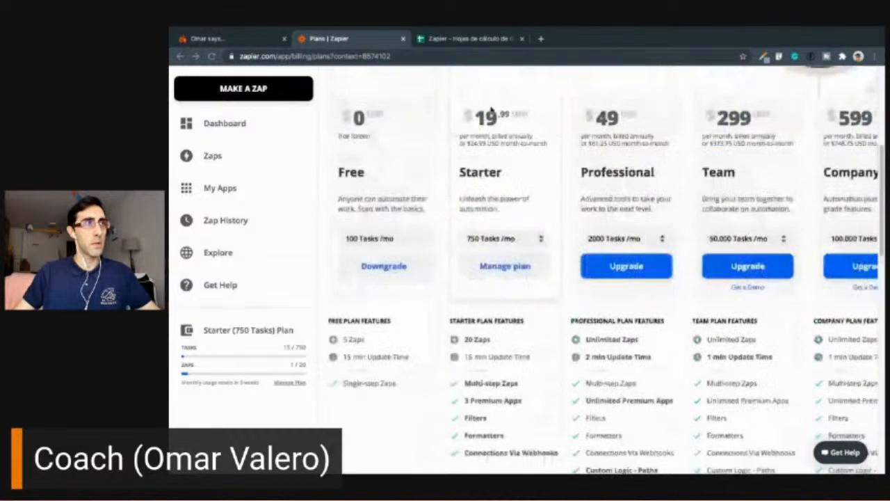
{"action": "scroll", "coordinate": [488, 166], "scroll_direction": "down", "scroll_amount": 1}
{"action": "scroll", "coordinate": [520, 223], "scroll_direction": "down", "scroll_amount": 1}
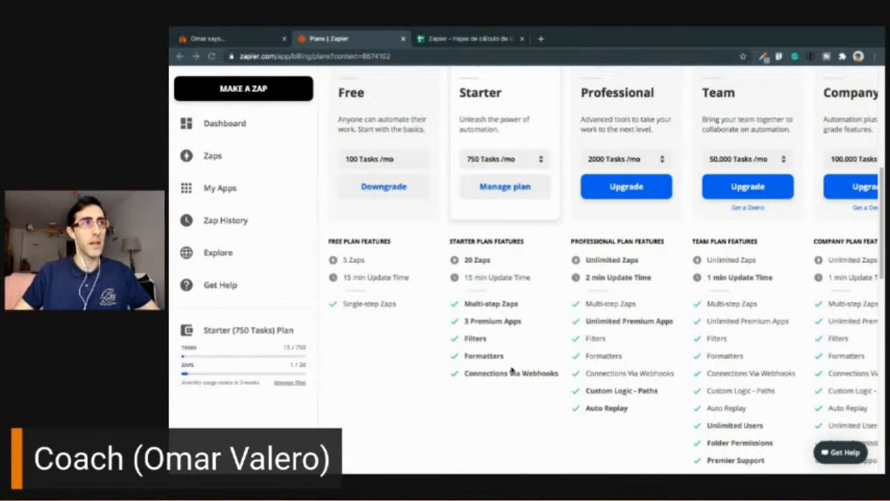
{"action": "scroll", "coordinate": [512, 369], "scroll_direction": "up", "scroll_amount": 1}
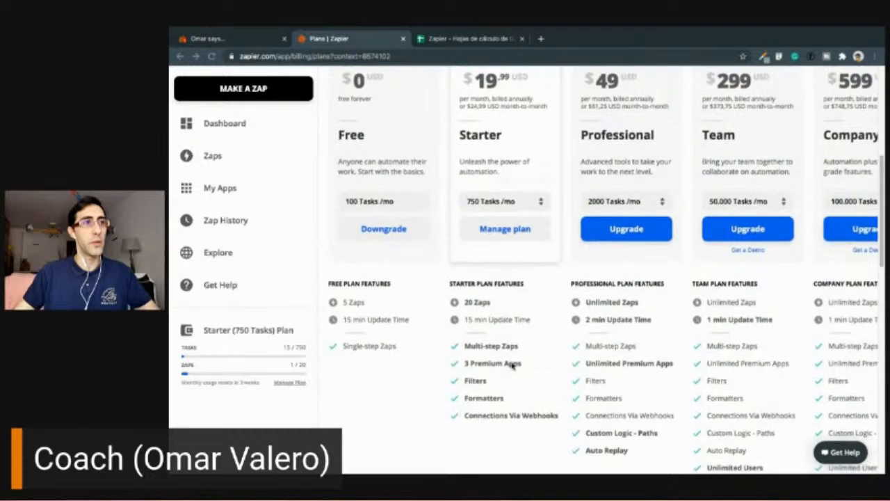
{"action": "scroll", "coordinate": [512, 365], "scroll_direction": "up", "scroll_amount": 1}
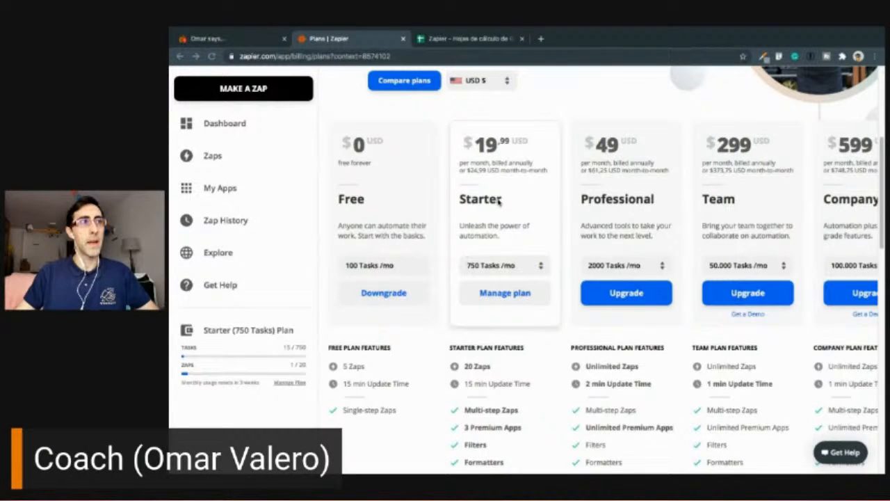
{"action": "scroll", "coordinate": [502, 224], "scroll_direction": "down", "scroll_amount": 2}
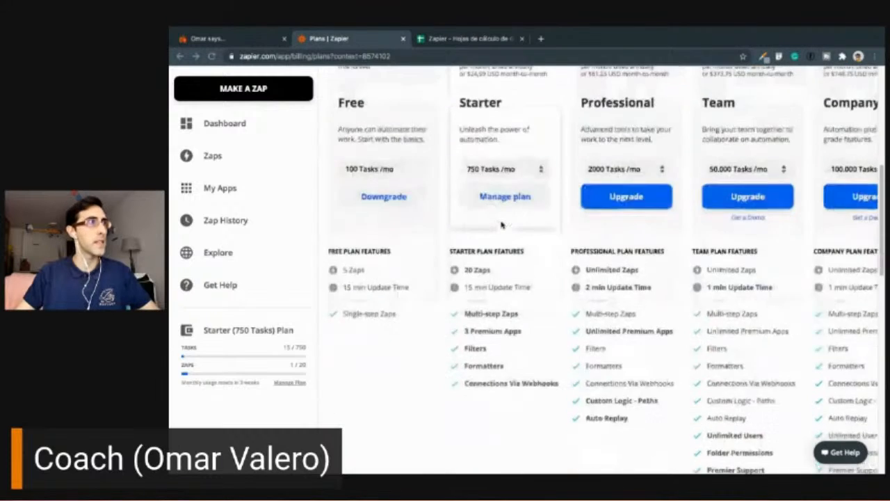
{"action": "scroll", "coordinate": [501, 225], "scroll_direction": "up", "scroll_amount": 6}
- Create a new Zap with Webhooks by Zapier as the trigger app and Catch Hook as the trigger event
{"action": "left_click", "coordinate": [255, 146]}
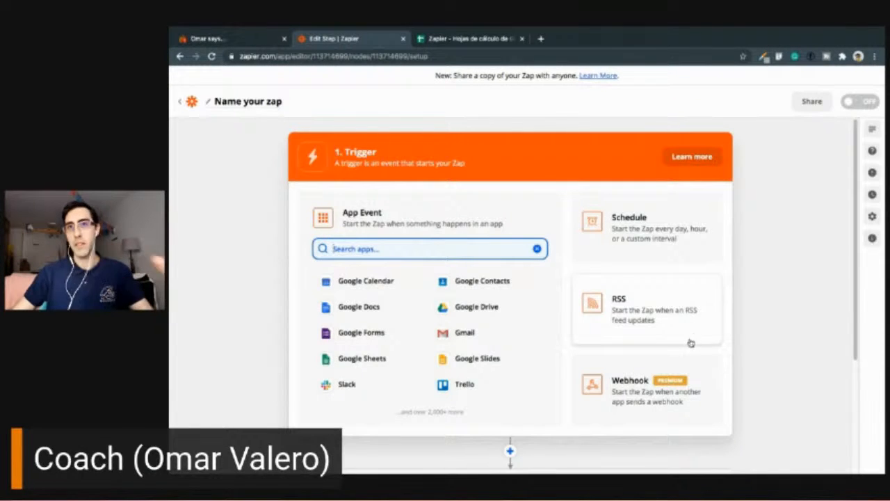
{"action": "left_click", "coordinate": [654, 395]}
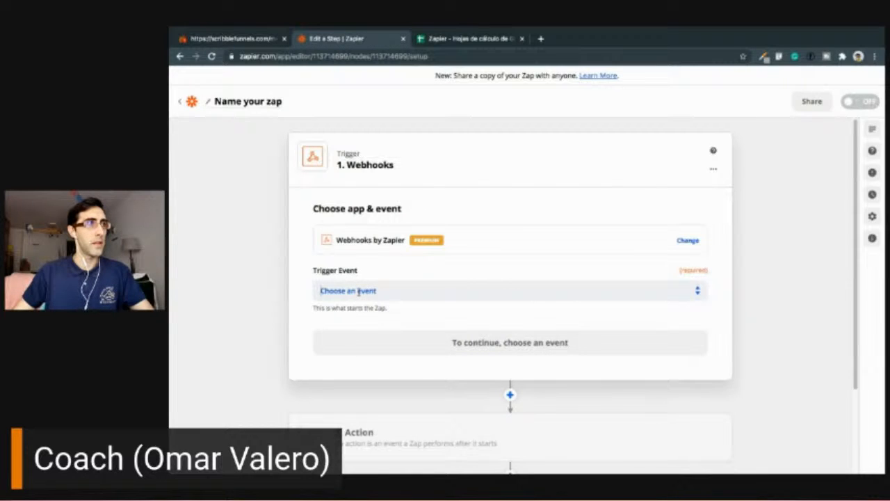
{"action": "left_click", "coordinate": [358, 292]}
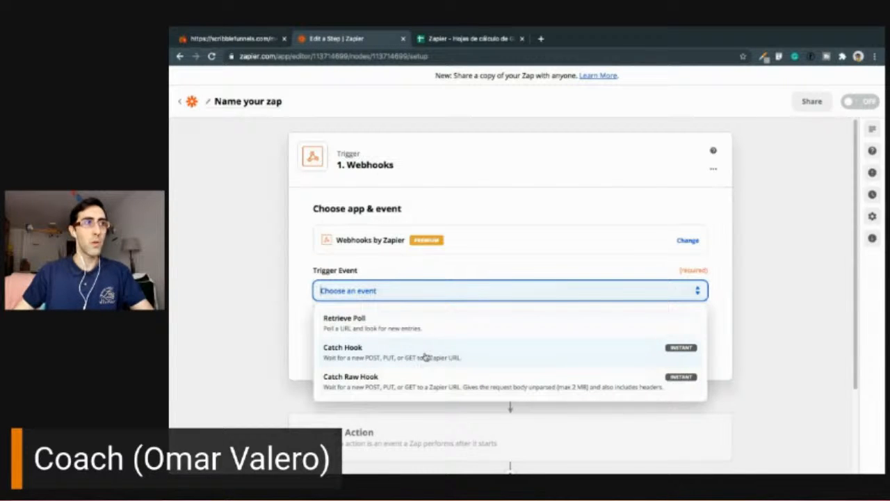
{"action": "left_click", "coordinate": [426, 356]}
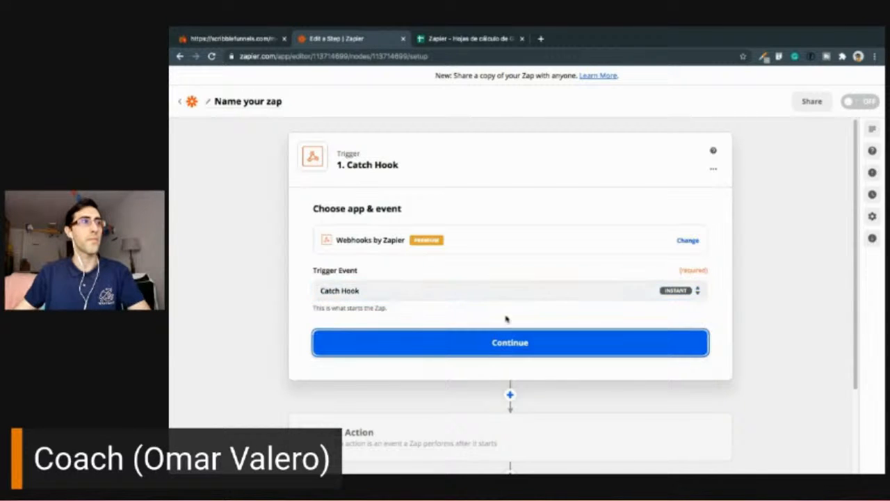
- Continue to the Catch Hook trigger setup and copy its custom webhook URL
{"action": "left_click", "coordinate": [511, 342]}
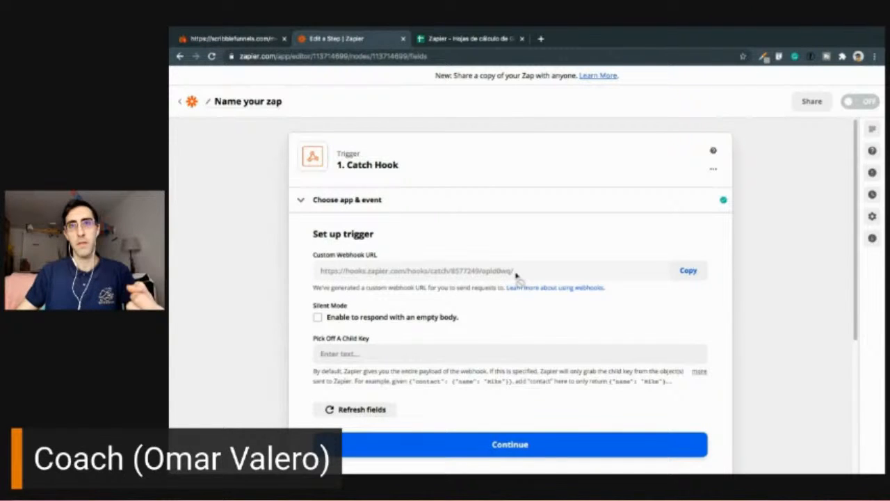
{"action": "left_click", "coordinate": [691, 271]}
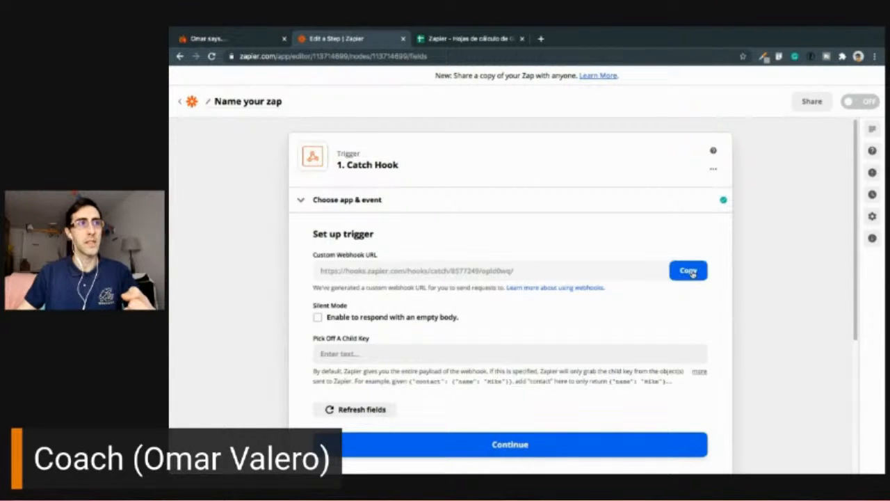
{"action": "left_click", "coordinate": [692, 272]}
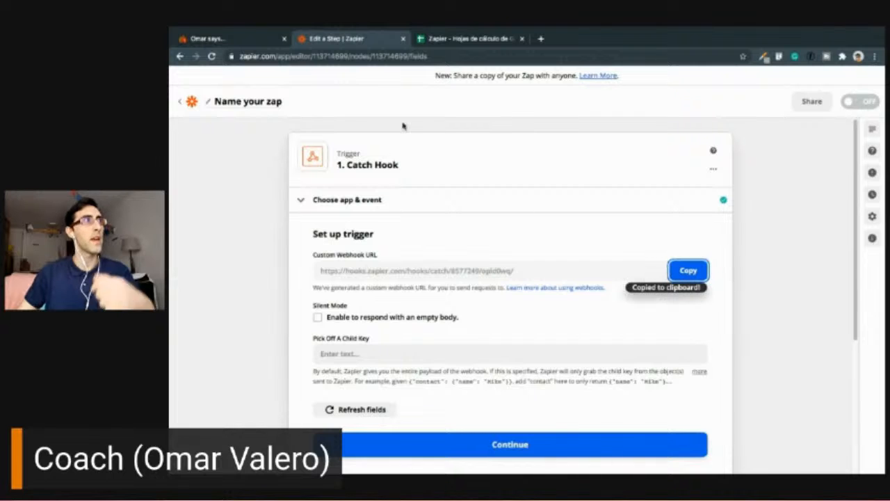
- Switch to the Scribble Funnels builder and open the Applications section of the website settings
{"action": "left_click", "coordinate": [261, 46]}
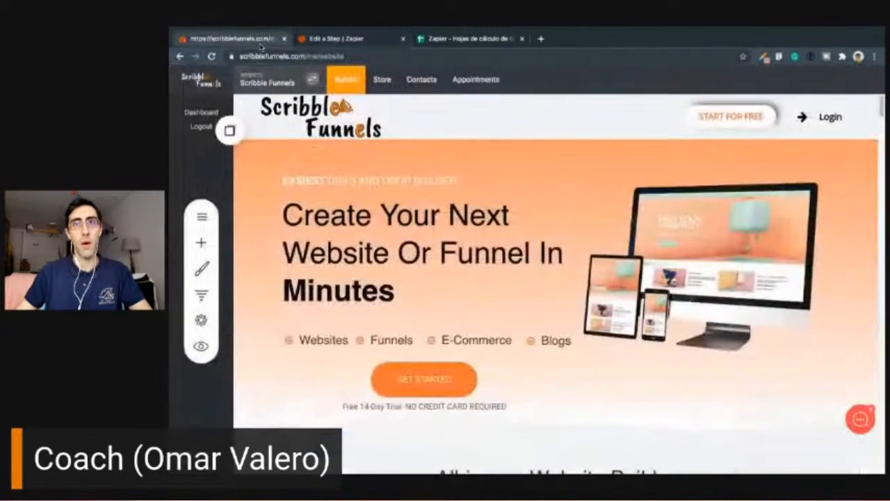
{"action": "left_click", "coordinate": [208, 321]}
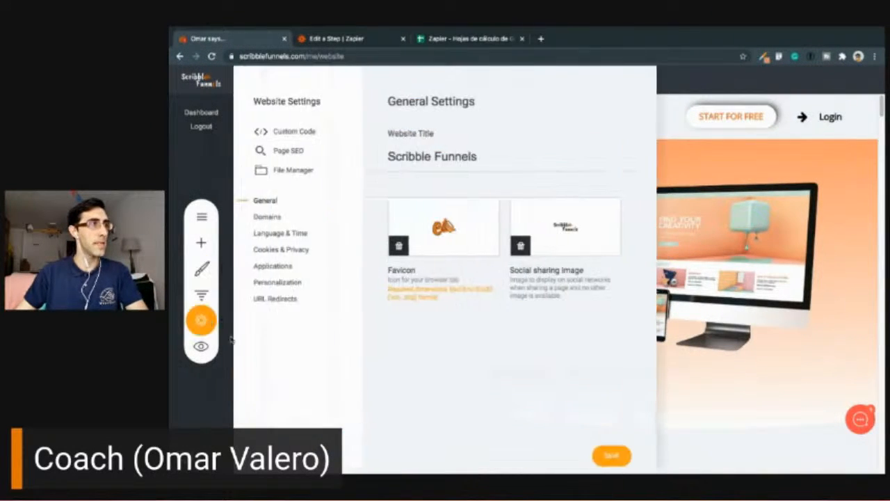
{"action": "left_click", "coordinate": [277, 268]}
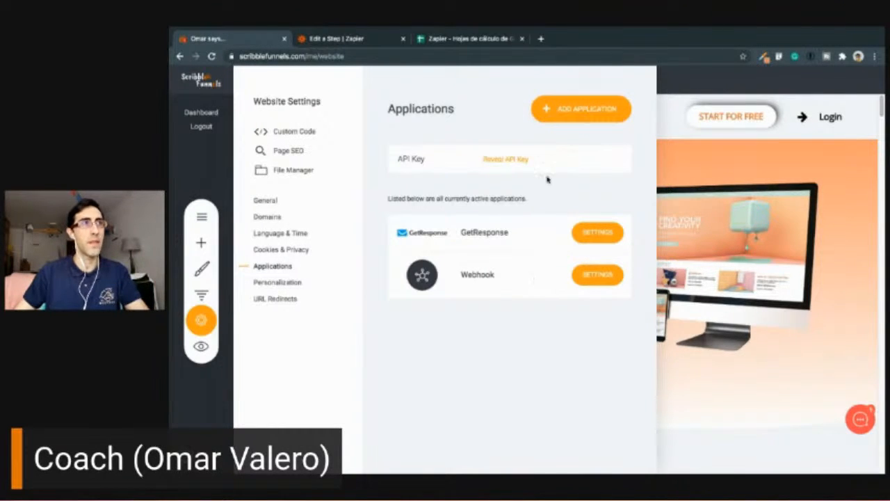
- Add a new Connect Webhook application and paste the copied Zapier webhook URL as its destination URL
{"action": "left_click", "coordinate": [560, 109]}
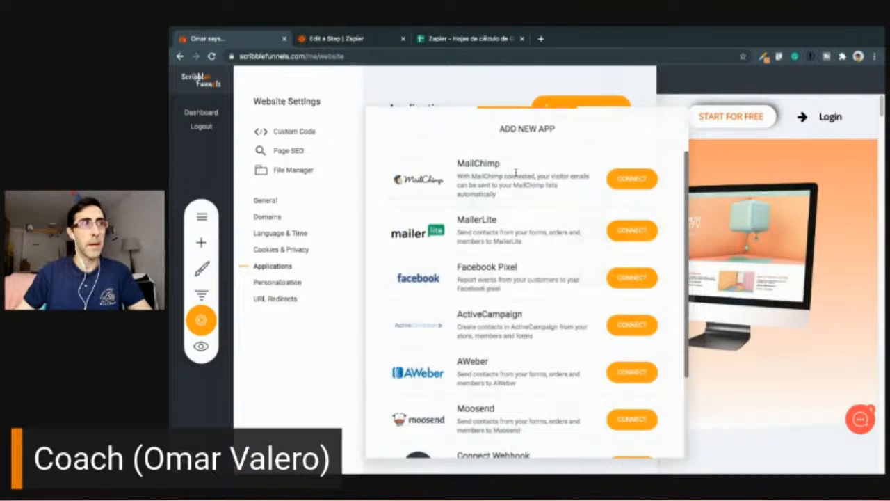
{"action": "scroll", "coordinate": [524, 266], "scroll_direction": "down", "scroll_amount": 2}
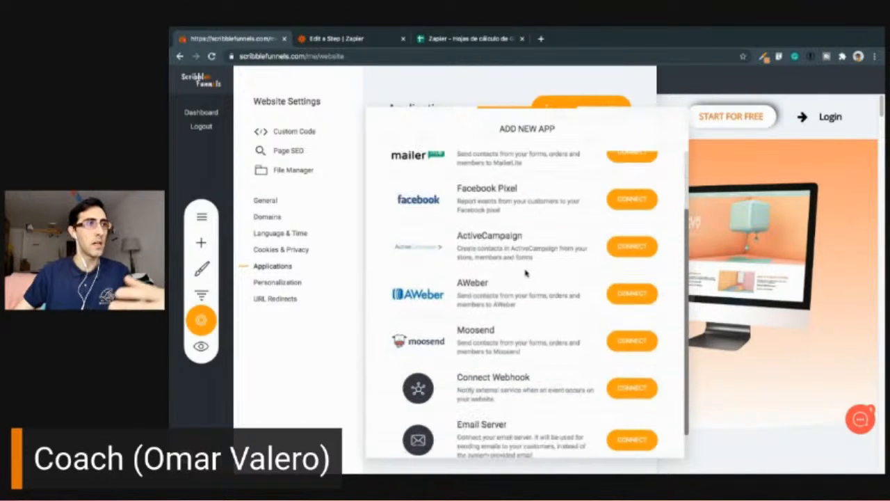
{"action": "scroll", "coordinate": [526, 274], "scroll_direction": "down", "scroll_amount": 1}
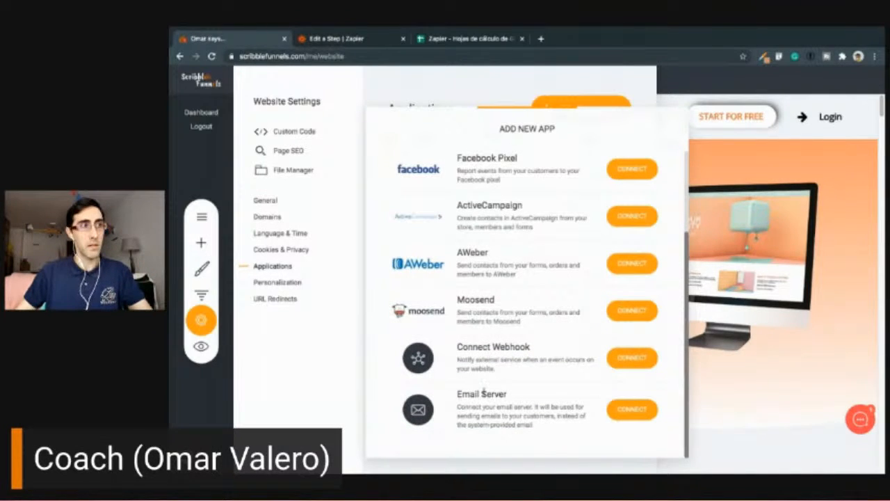
{"action": "left_click", "coordinate": [632, 358]}
{"action": "left_click", "coordinate": [464, 194]}
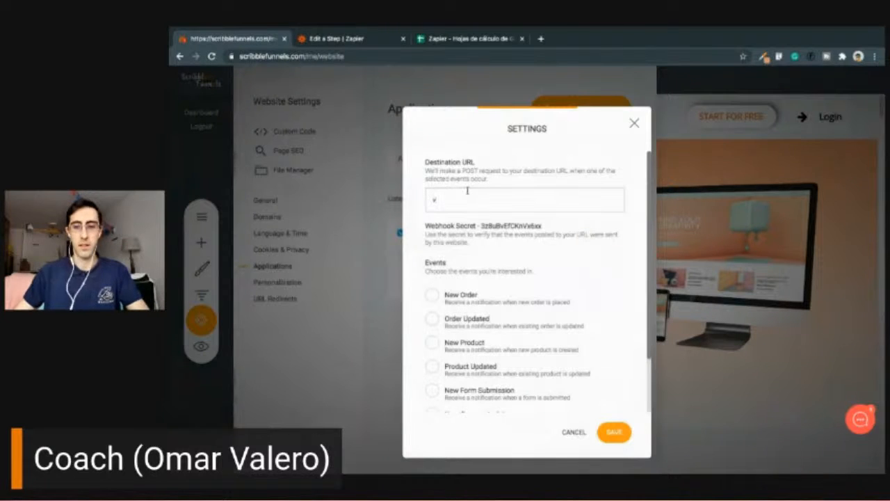
{"action": "key", "text": "ctrl+v"}
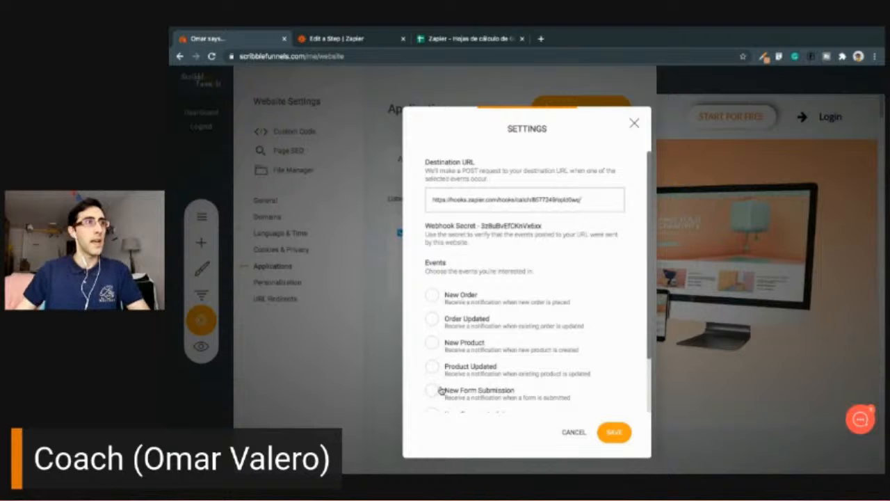
- Enable all webhook events, from New Order through New Booking Session, and review the webhook settings
{"action": "scroll", "coordinate": [479, 279], "scroll_direction": "down", "scroll_amount": 1}
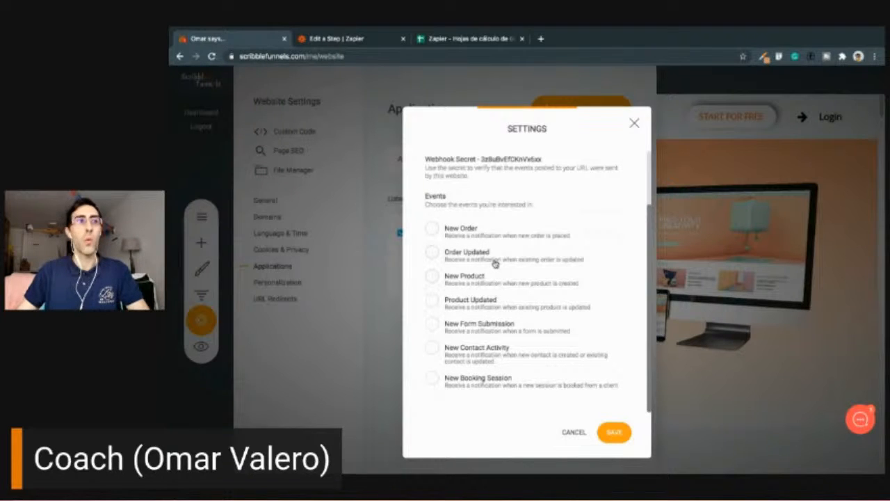
{"action": "left_click", "coordinate": [431, 229]}
{"action": "left_click", "coordinate": [432, 253]}
{"action": "left_click", "coordinate": [432, 277]}
{"action": "left_click", "coordinate": [433, 304]}
{"action": "left_click", "coordinate": [433, 330]}
{"action": "left_click", "coordinate": [434, 352]}
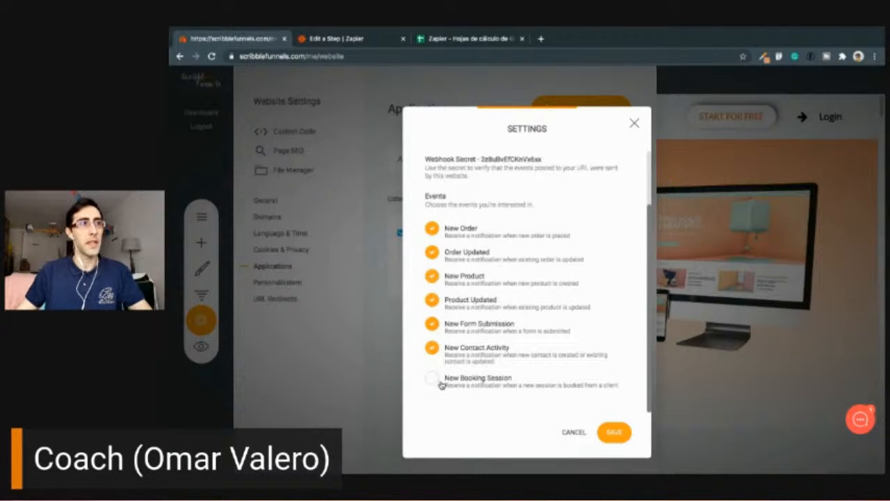
{"action": "left_click", "coordinate": [434, 384]}
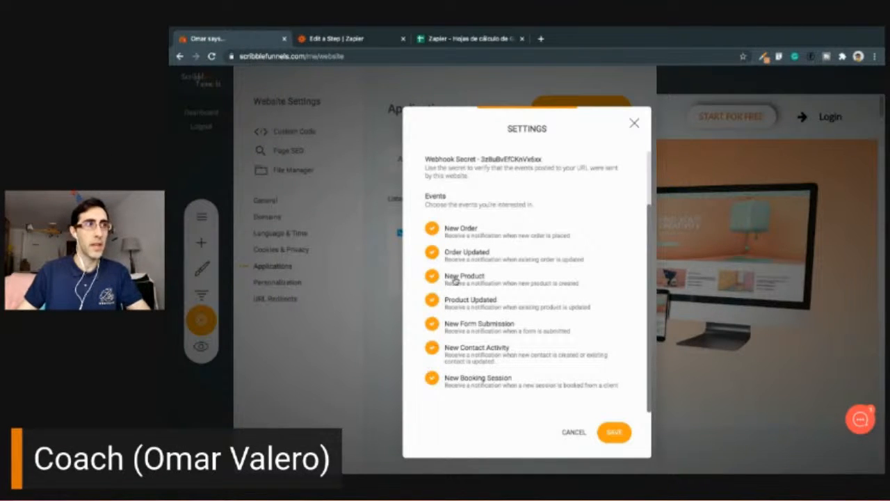
{"action": "scroll", "coordinate": [482, 289], "scroll_direction": "up", "scroll_amount": 1}
{"action": "scroll", "coordinate": [480, 298], "scroll_direction": "down", "scroll_amount": 1}
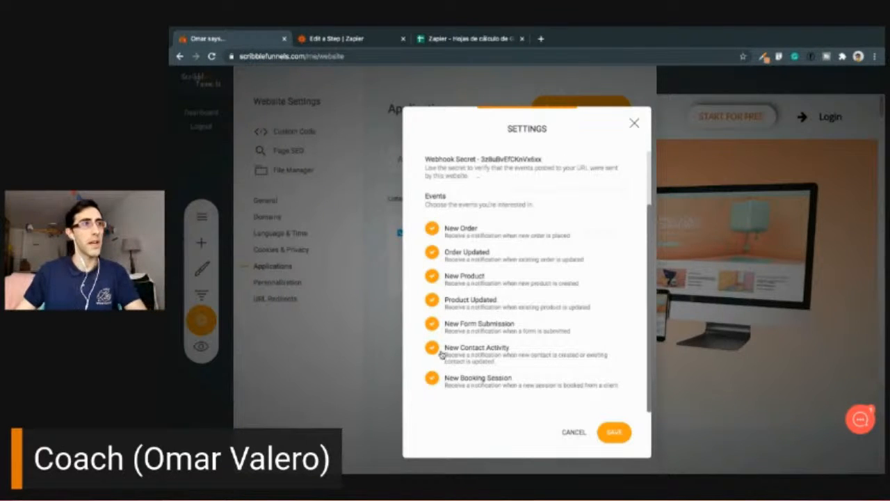
- Disable every event except New Booking Session and cancel adding the new webhook
{"action": "left_click", "coordinate": [432, 229]}
{"action": "left_click", "coordinate": [432, 253]}
{"action": "left_click", "coordinate": [432, 276]}
{"action": "left_click", "coordinate": [432, 300]}
{"action": "left_click", "coordinate": [432, 323]}
{"action": "left_click", "coordinate": [432, 348]}
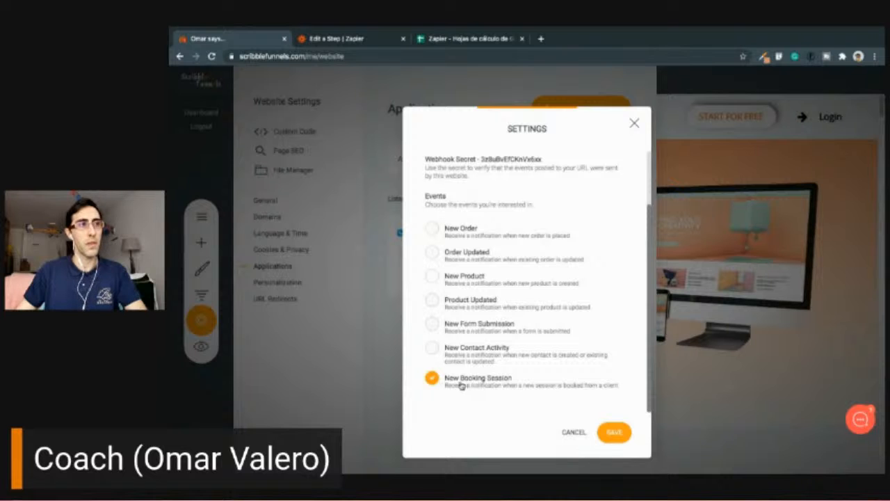
{"action": "left_click", "coordinate": [574, 434]}
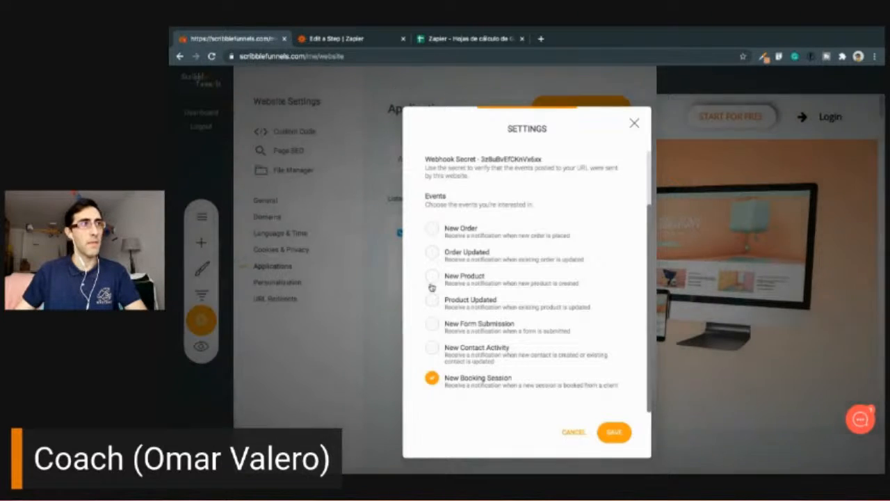
- Replace the existing Webhook application's destination URL with the copied Zapier webhook URL and save its settings
{"action": "left_click", "coordinate": [609, 278]}
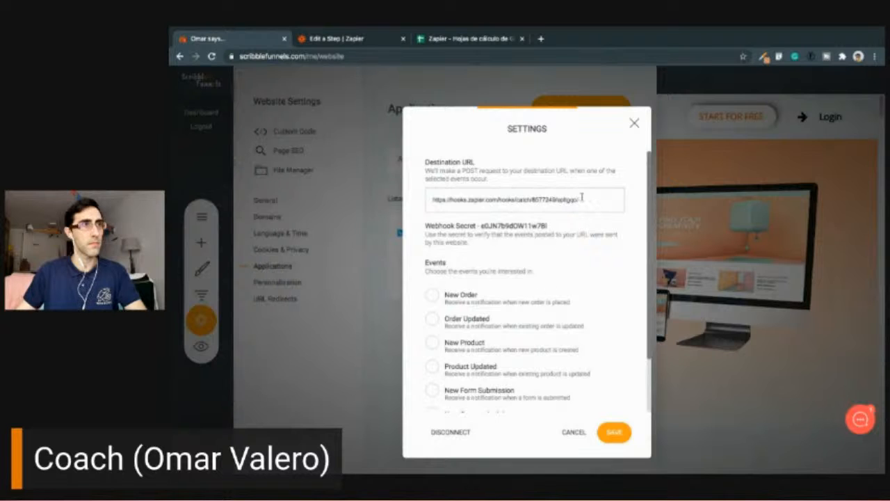
{"action": "scroll", "coordinate": [554, 355], "scroll_direction": "down", "scroll_amount": 5}
{"action": "scroll", "coordinate": [554, 355], "scroll_direction": "up", "scroll_amount": 5}
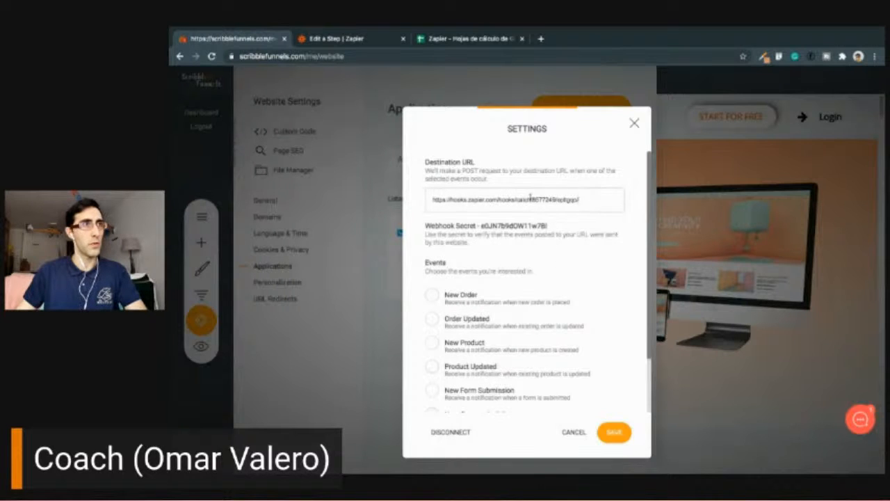
{"action": "left_click_drag", "start_coordinate": [579, 200], "coordinate": [425, 201]}
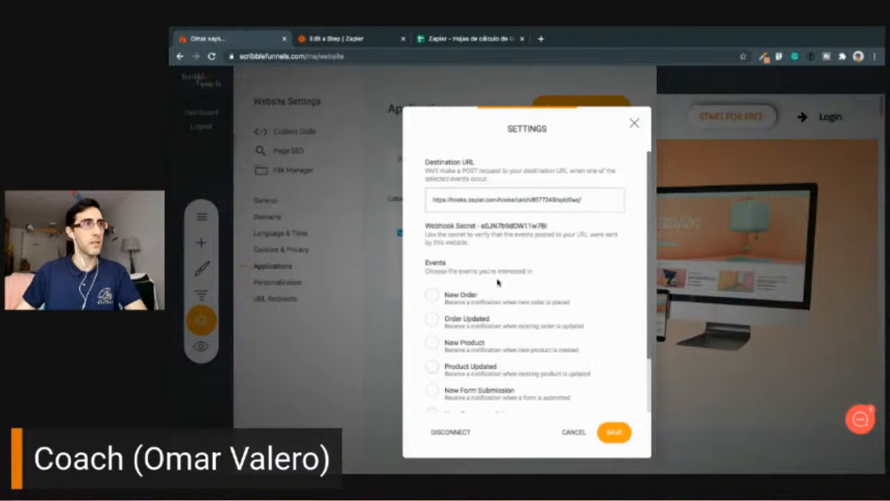
{"action": "scroll", "coordinate": [562, 356], "scroll_direction": "down", "scroll_amount": 3}
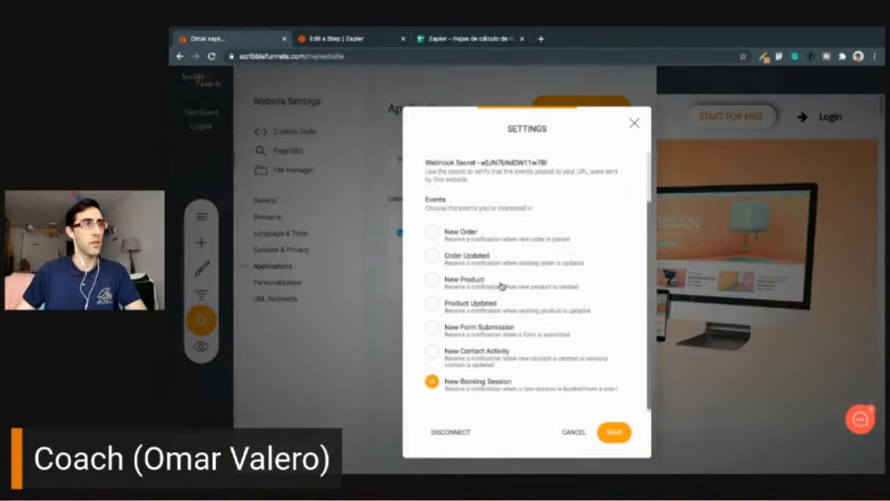
{"action": "left_click", "coordinate": [614, 433]}
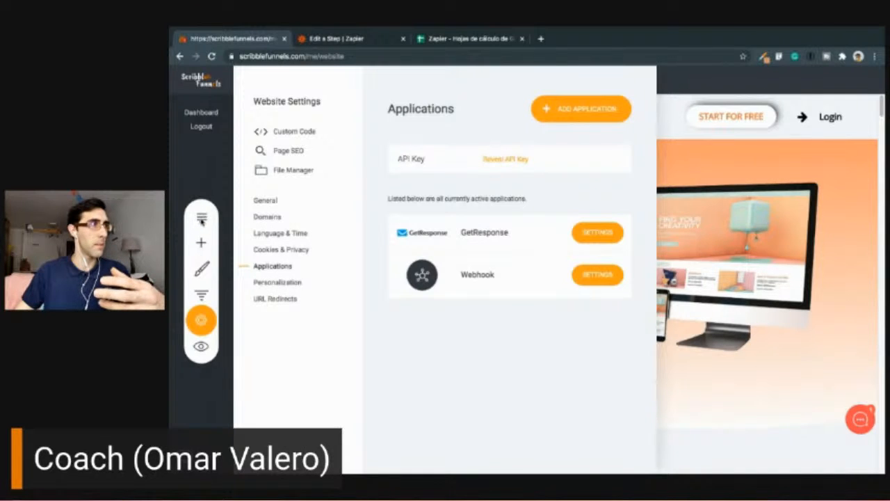
- Open the Onboarding Call page from the website's page list
{"action": "left_click", "coordinate": [201, 220]}
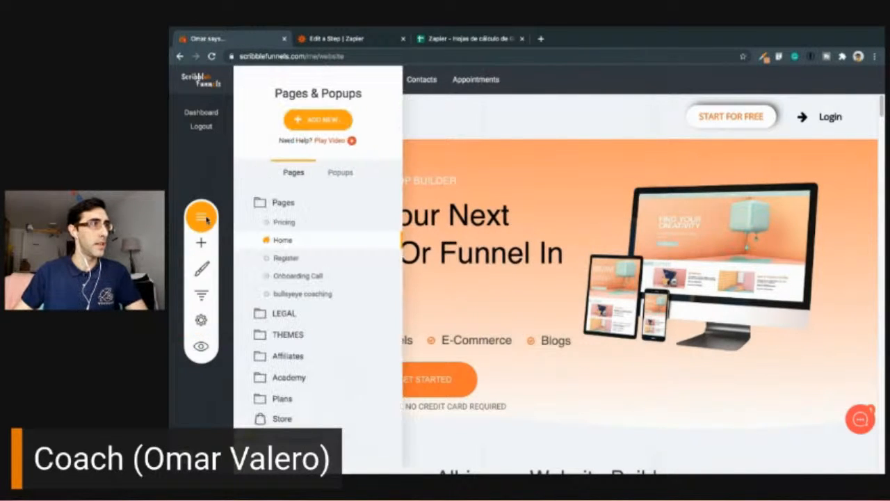
{"action": "left_click", "coordinate": [294, 278]}
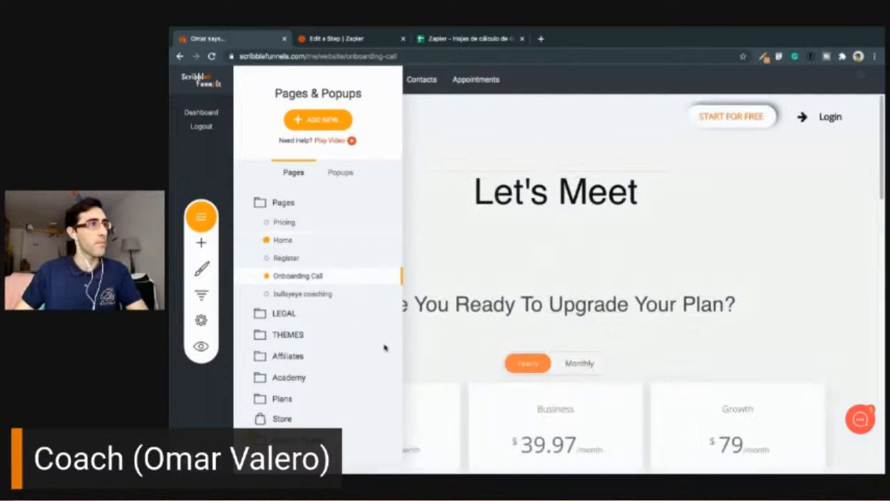
- Preview the Onboarding Call page and pick the 18:00 slot on Thu, Feb 18 2021 in its booking calendar
{"action": "left_click", "coordinate": [508, 269]}
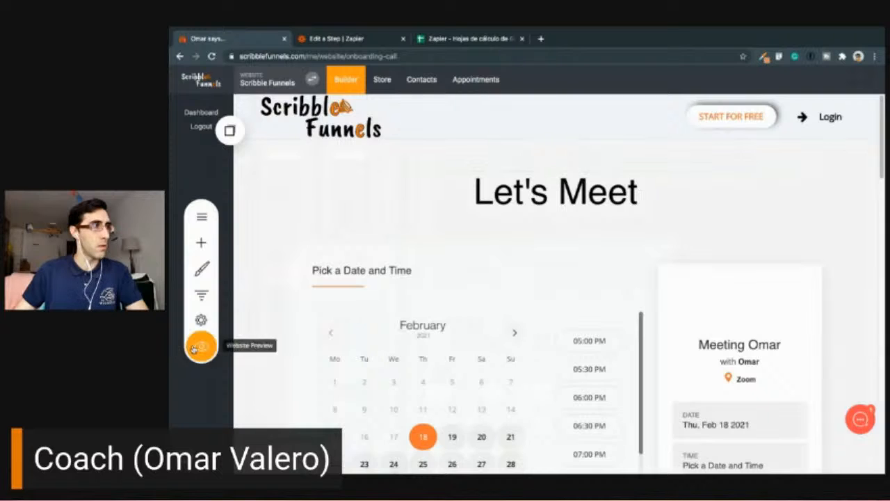
{"action": "left_click", "coordinate": [196, 347]}
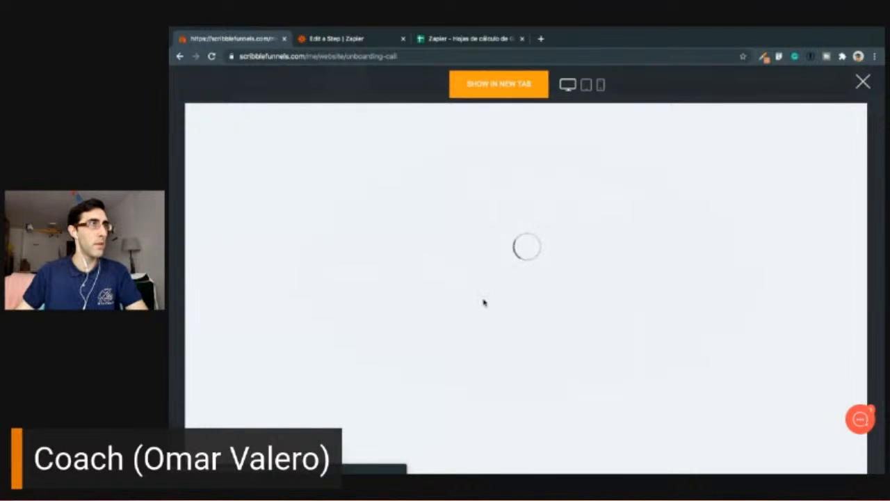
{"action": "scroll", "coordinate": [505, 337], "scroll_direction": "down", "scroll_amount": 1}
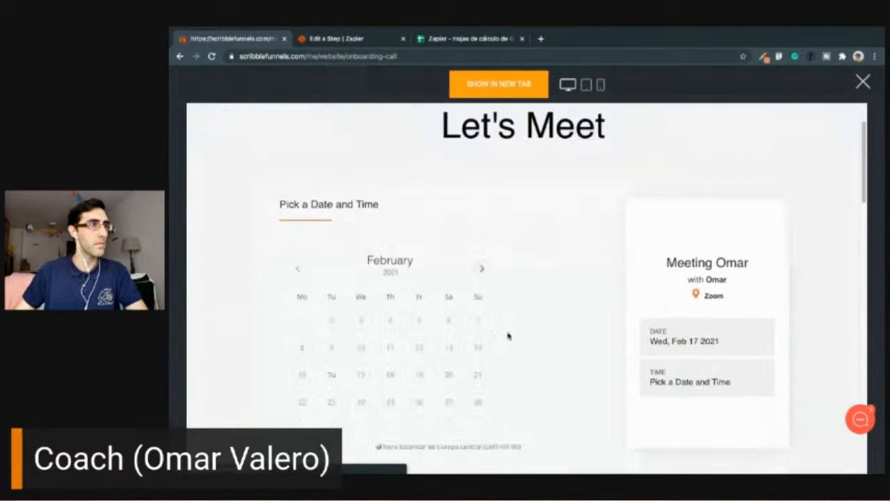
{"action": "scroll", "coordinate": [508, 336], "scroll_direction": "down", "scroll_amount": 1}
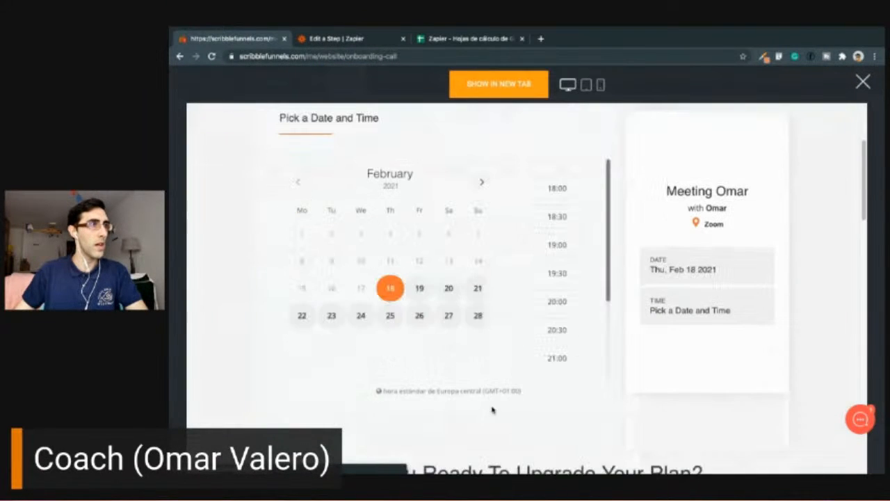
{"action": "left_click", "coordinate": [558, 189]}
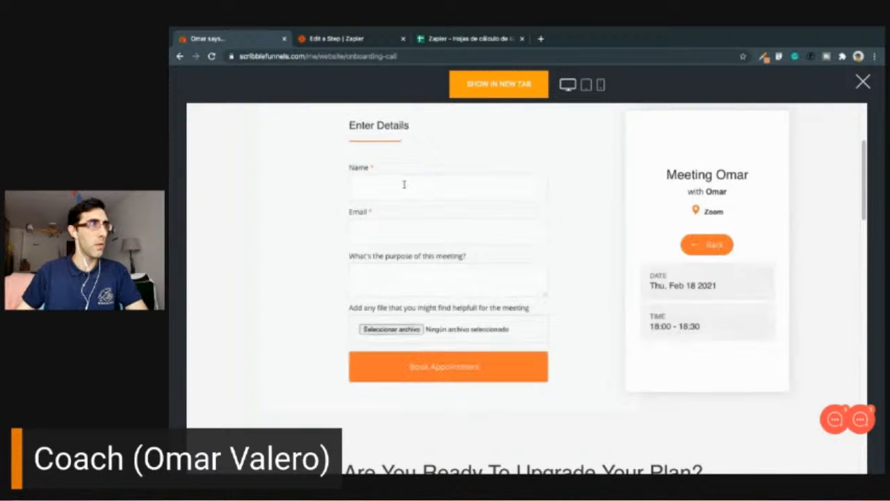
- Fill in the booking form with the name "test", the contact's email and the purpose "testing zapier", and book the appointment
{"action": "left_click", "coordinate": [402, 184]}
{"action": "type", "text": "test"}
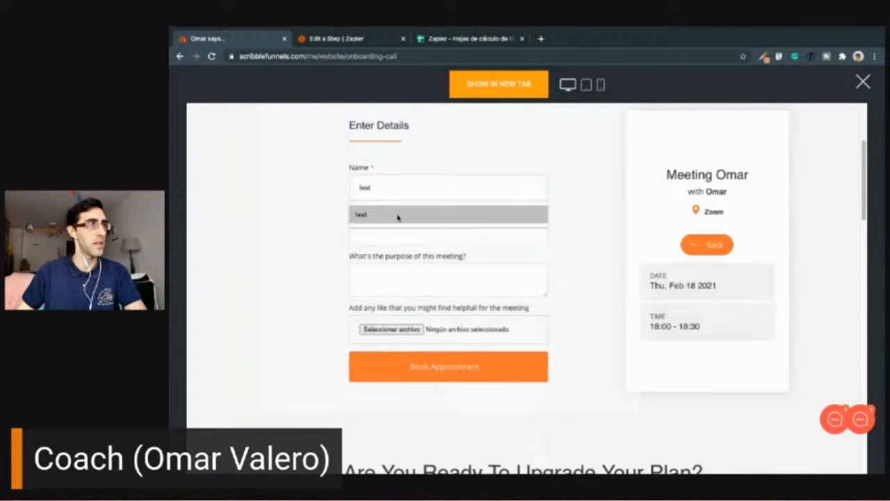
{"action": "left_click", "coordinate": [397, 215]}
{"action": "left_click", "coordinate": [383, 234]}
{"action": "left_click", "coordinate": [387, 298]}
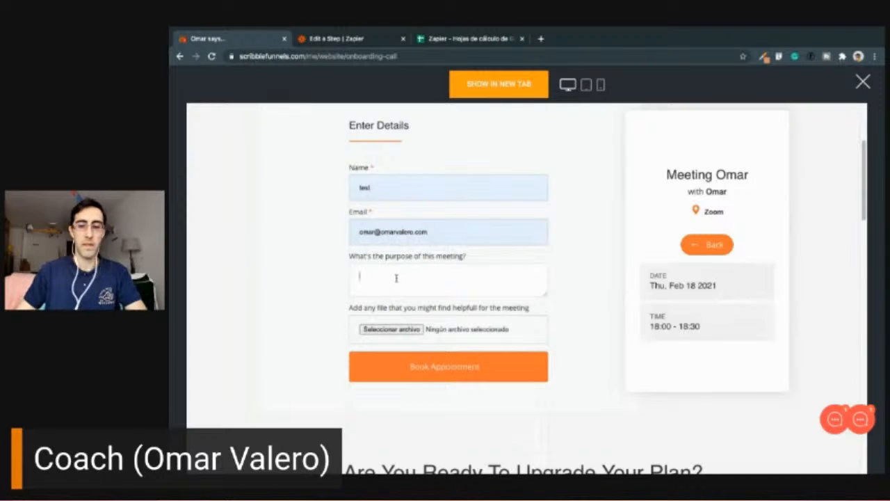
{"action": "type", "text": "te"}
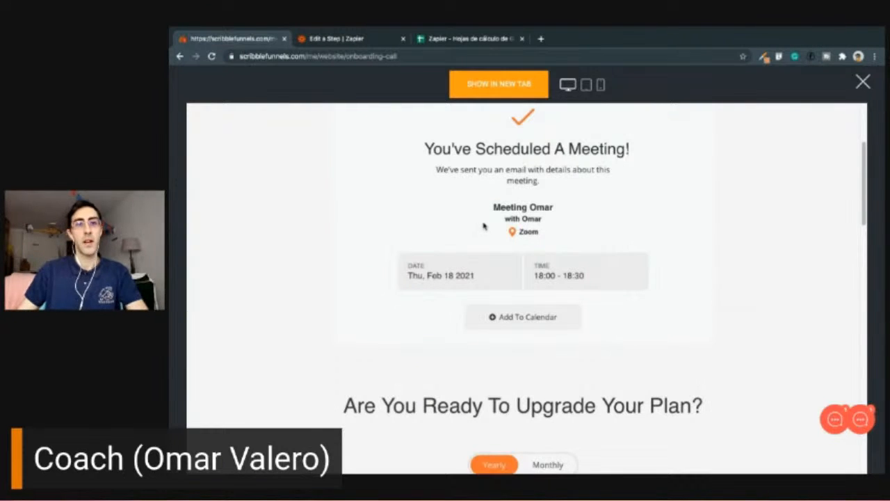
- Switch to Zapier, accept the Catch Hook trigger setup with its default options and test the trigger
{"action": "left_click", "coordinate": [330, 40]}
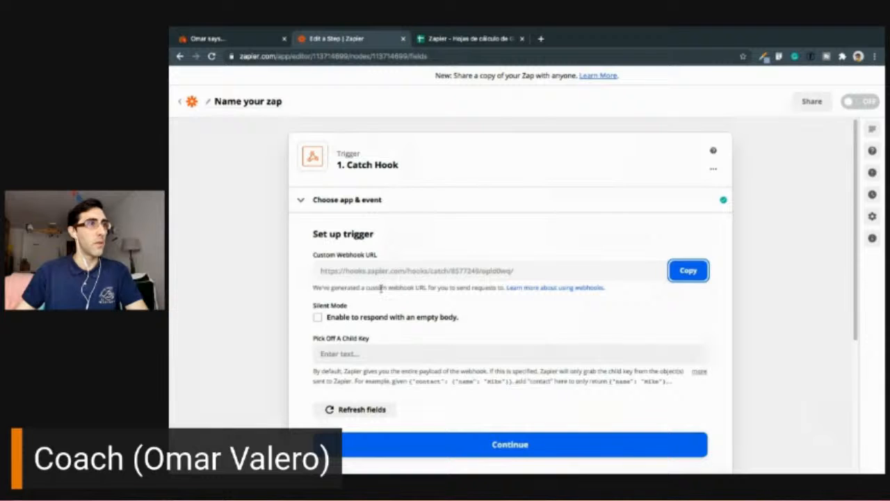
{"action": "scroll", "coordinate": [388, 317], "scroll_direction": "down", "scroll_amount": 1}
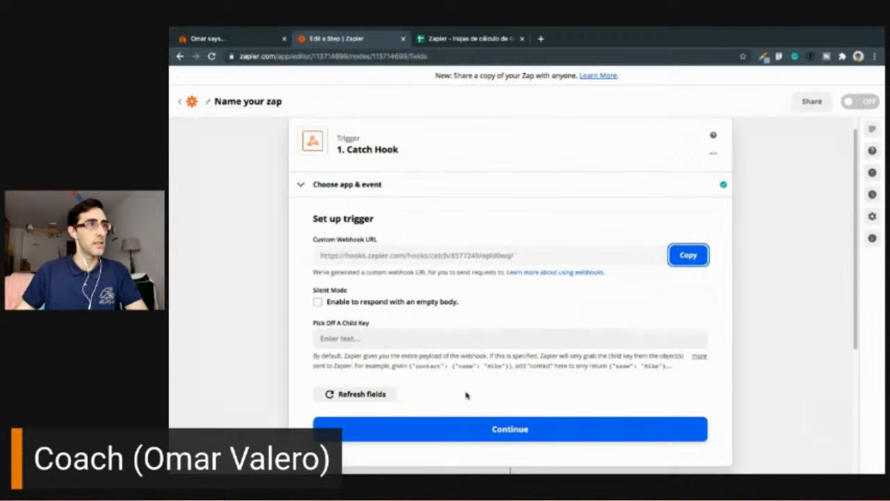
{"action": "left_click", "coordinate": [510, 435]}
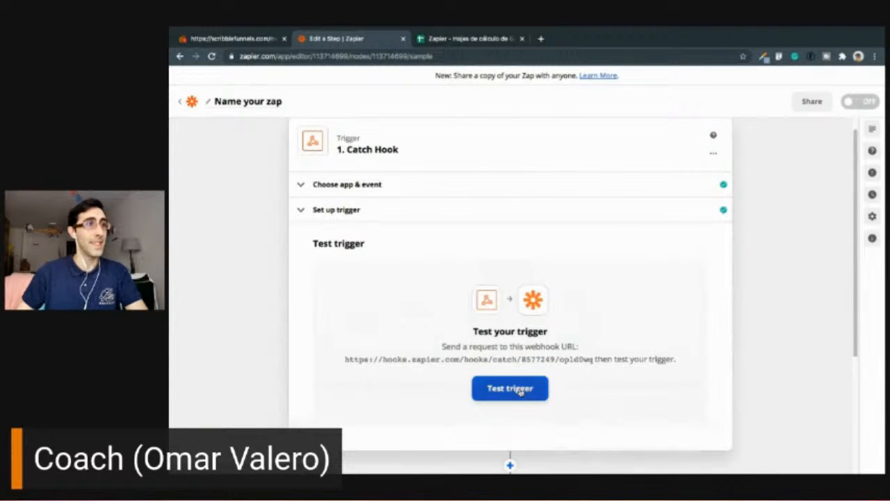
{"action": "left_click", "coordinate": [521, 393]}
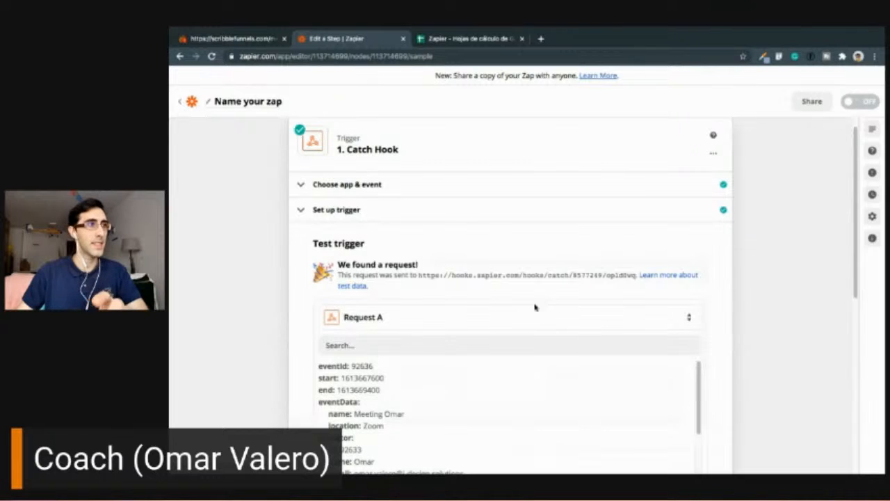
- Examine the event and operator data in the request caught by the webhook
{"action": "scroll", "coordinate": [536, 304], "scroll_direction": "down", "scroll_amount": 3}
{"action": "scroll", "coordinate": [526, 320], "scroll_direction": "down", "scroll_amount": 1}
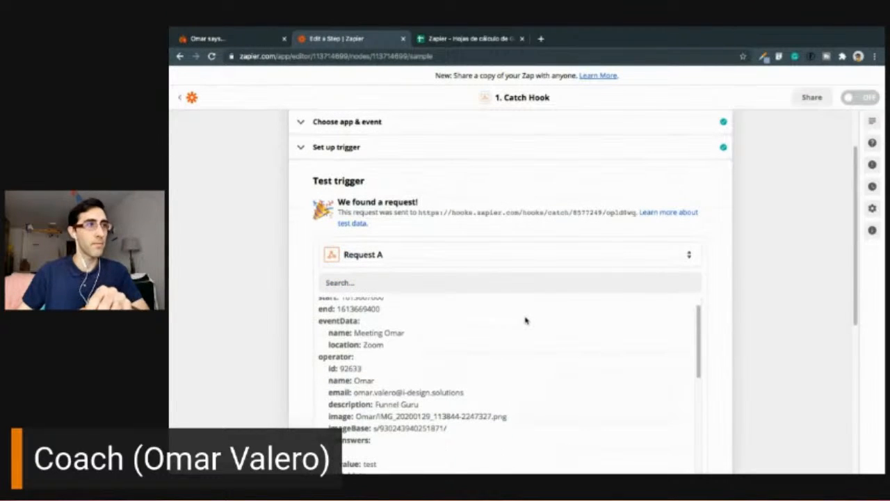
{"action": "scroll", "coordinate": [525, 322], "scroll_direction": "down", "scroll_amount": 1}
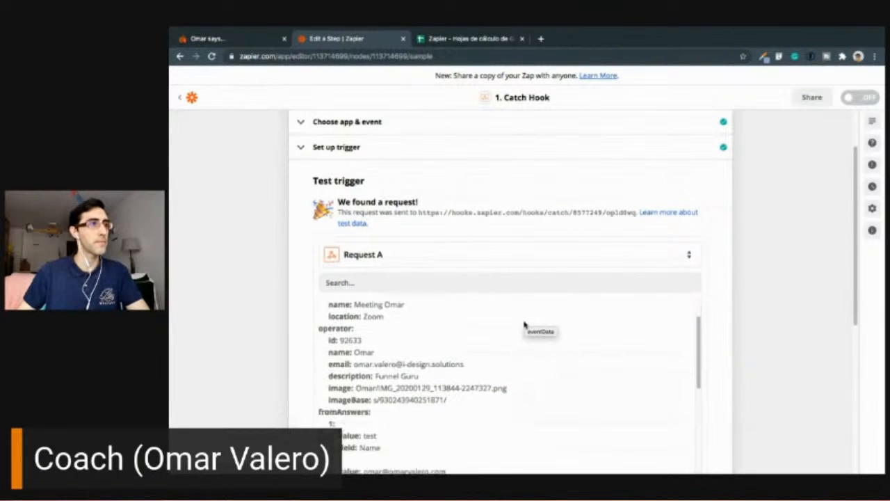
{"action": "scroll", "coordinate": [525, 327], "scroll_direction": "down", "scroll_amount": 5}
{"action": "scroll", "coordinate": [519, 338], "scroll_direction": "up", "scroll_amount": 3}
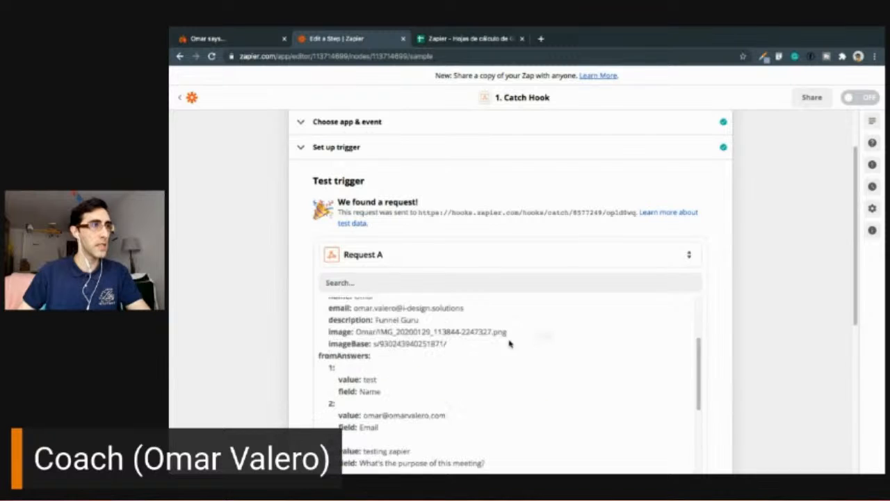
{"action": "scroll", "coordinate": [419, 374], "scroll_direction": "up", "scroll_amount": 3}
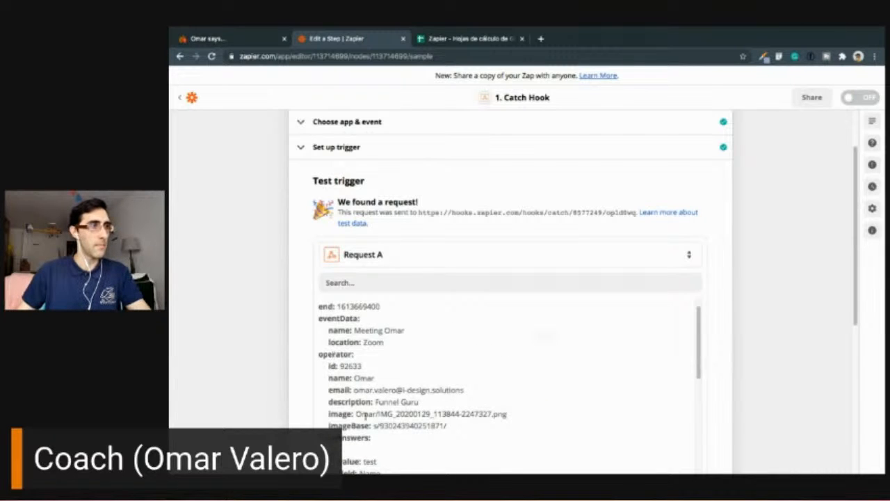
{"action": "scroll", "coordinate": [431, 424], "scroll_direction": "down", "scroll_amount": 3}
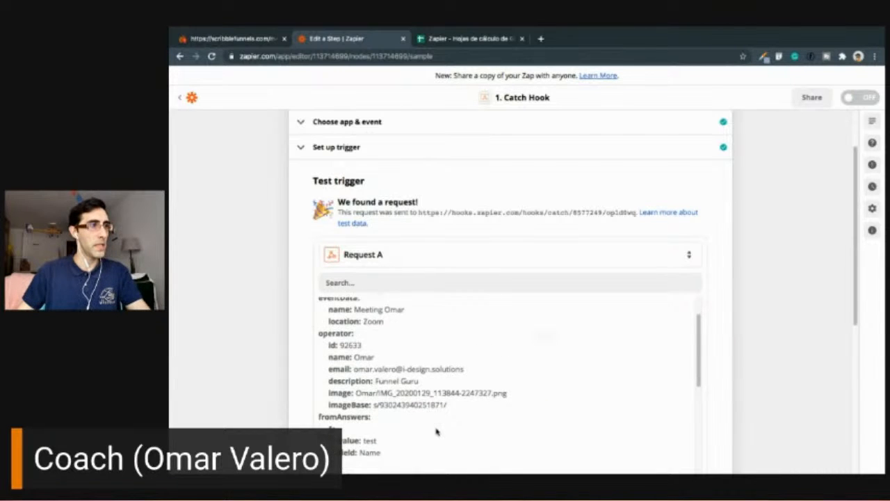
- Review the booking form answers and contact fields in the caught request
{"action": "left_click_drag", "start_coordinate": [347, 379], "coordinate": [395, 438]}
{"action": "left_click", "coordinate": [369, 388]}
{"action": "scroll", "coordinate": [372, 400], "scroll_direction": "down", "scroll_amount": 1}
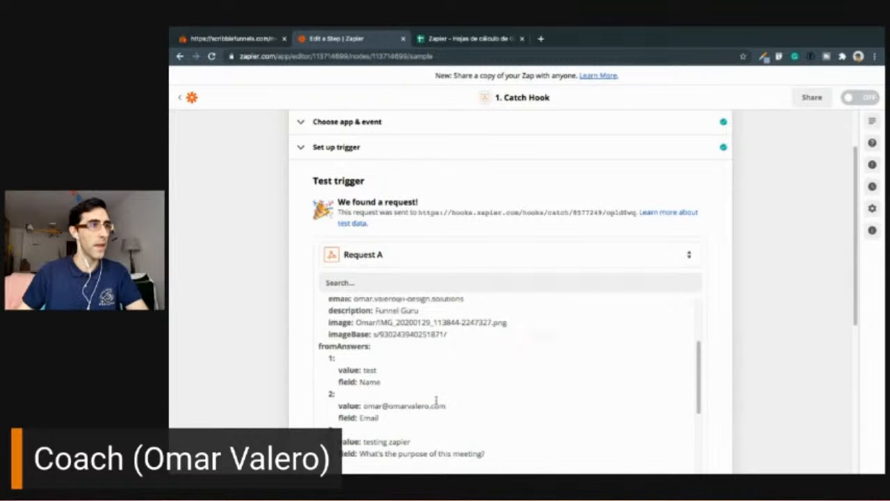
{"action": "scroll", "coordinate": [419, 445], "scroll_direction": "down", "scroll_amount": 1}
{"action": "left_click_drag", "start_coordinate": [363, 424], "coordinate": [412, 424]}
{"action": "scroll", "coordinate": [432, 417], "scroll_direction": "down", "scroll_amount": 2}
{"action": "scroll", "coordinate": [423, 418], "scroll_direction": "down", "scroll_amount": 3}
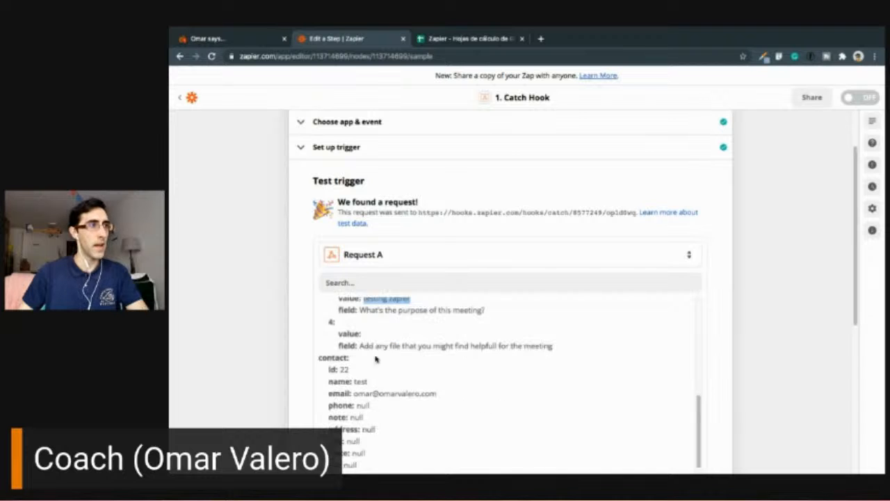
{"action": "double_click", "coordinate": [347, 334]}
{"action": "left_click", "coordinate": [369, 336]}
{"action": "scroll", "coordinate": [393, 341], "scroll_direction": "down", "scroll_amount": 10}
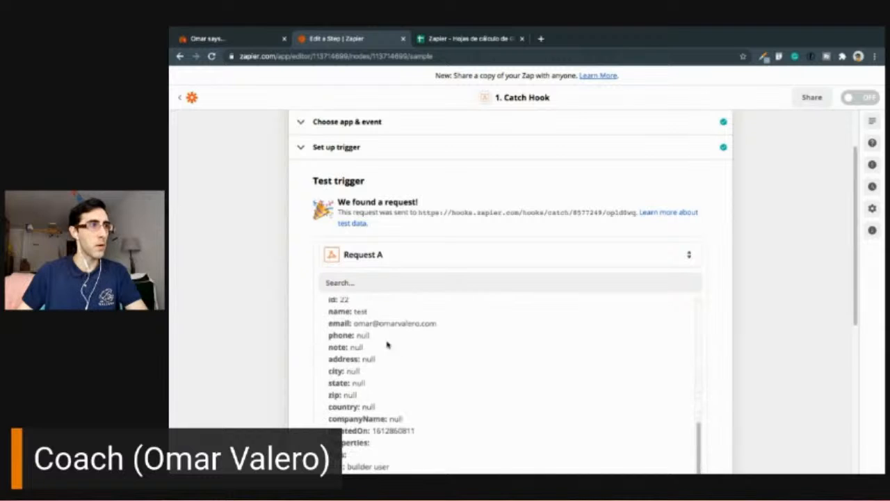
- Set up a Google Sheets action with the Create Spreadsheet Row event and select the connected account on the omarvalero.com domain
{"action": "left_click", "coordinate": [491, 235]}
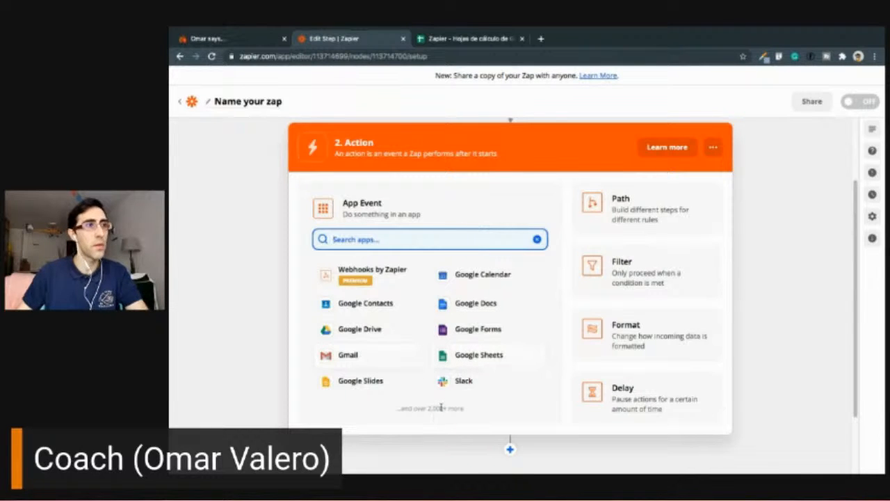
{"action": "left_click", "coordinate": [470, 358]}
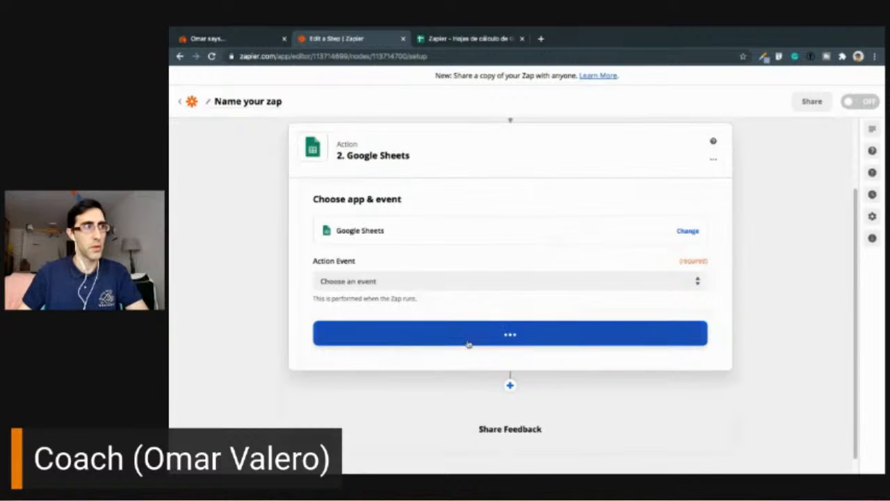
{"action": "left_click", "coordinate": [374, 282]}
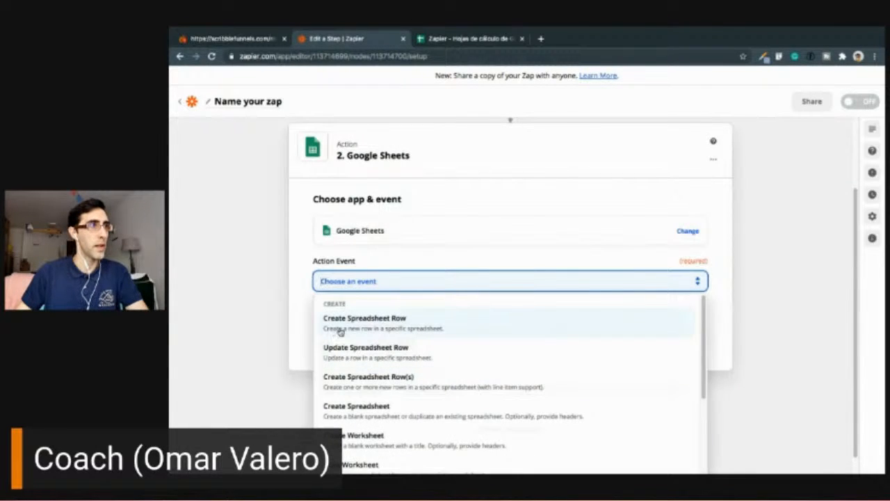
{"action": "left_click", "coordinate": [339, 329]}
{"action": "left_click", "coordinate": [526, 341]}
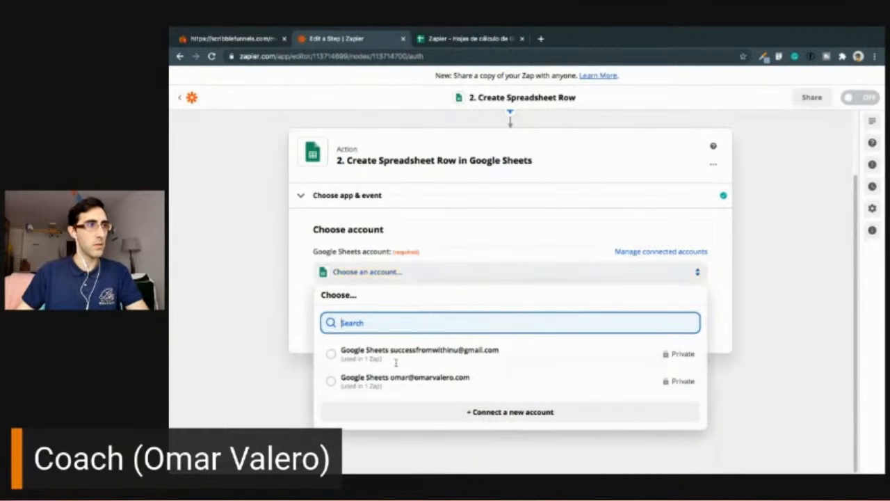
{"action": "left_click", "coordinate": [414, 381]}
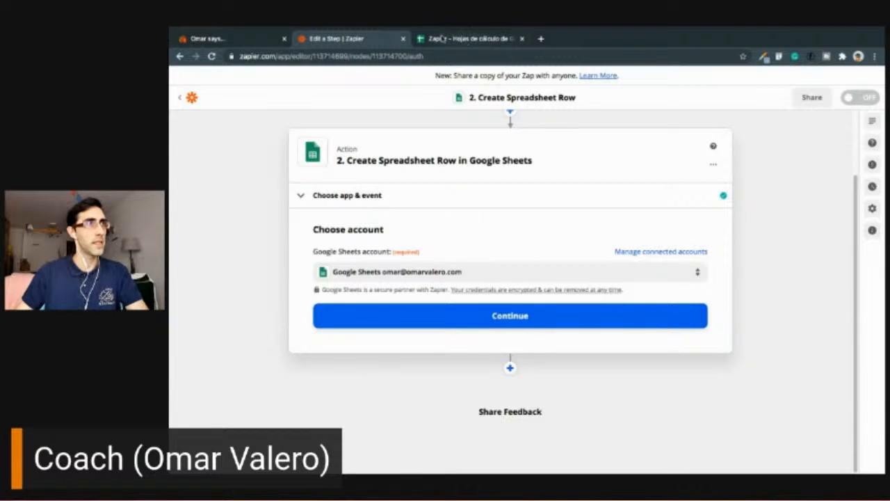
- Switch to the Zapier spreadsheet in Google Sheets and review its Name, Email and Purpose columns
{"action": "left_click", "coordinate": [456, 39]}
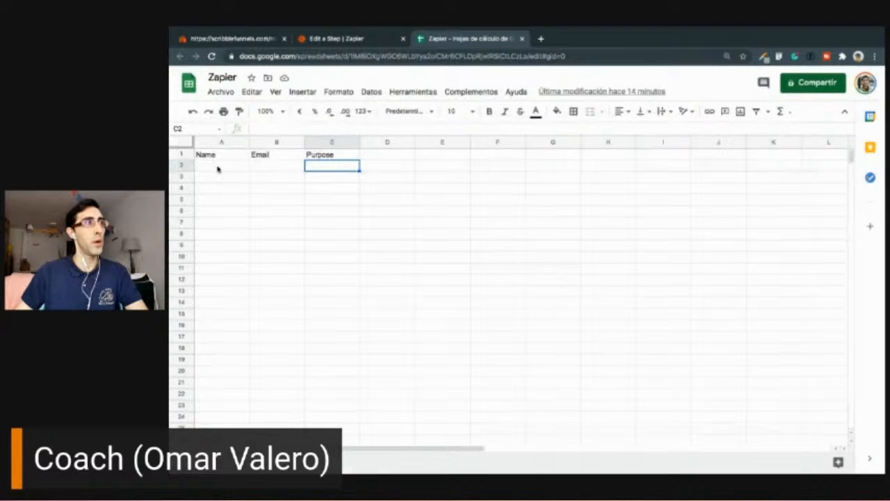
{"action": "left_click", "coordinate": [220, 168]}
{"action": "left_click", "coordinate": [267, 166]}
{"action": "left_click", "coordinate": [343, 170]}
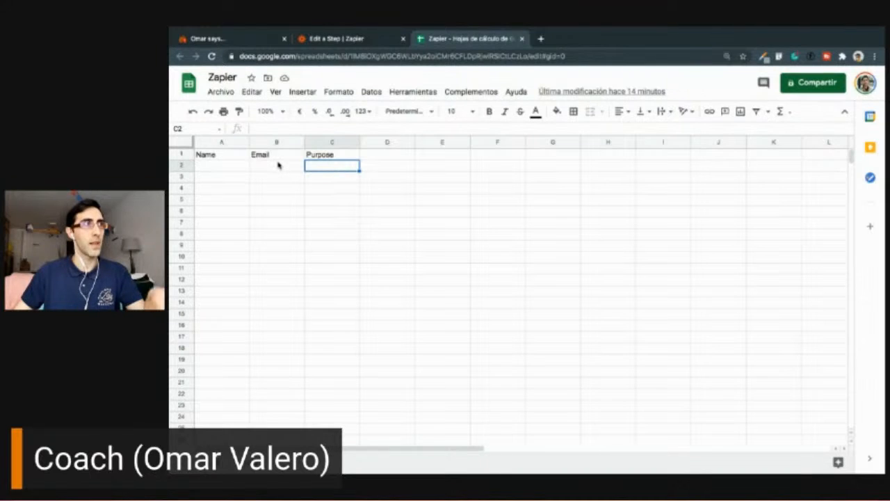
{"action": "left_click", "coordinate": [219, 157]}
{"action": "left_click", "coordinate": [277, 158]}
{"action": "left_click", "coordinate": [321, 157]}
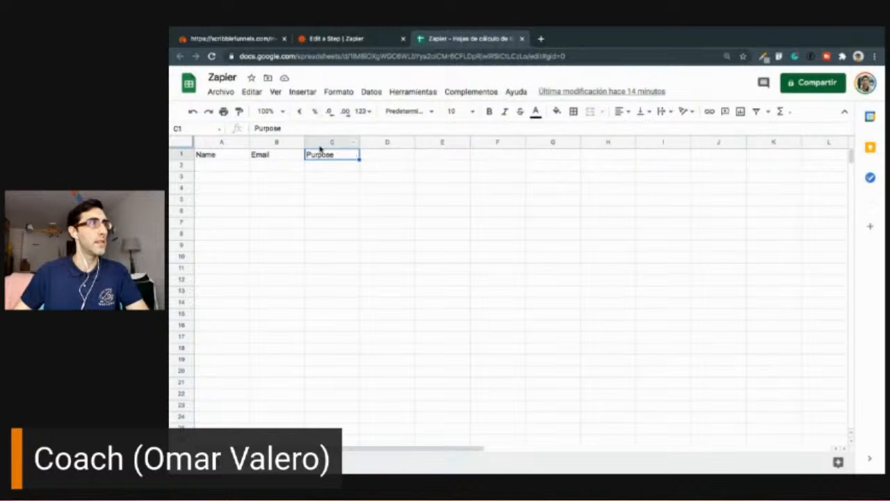
- Return to Zapier and set up the row action with My Google Drive, the Zapier spreadsheet and the Hoja 1 worksheet
{"action": "left_click", "coordinate": [346, 42]}
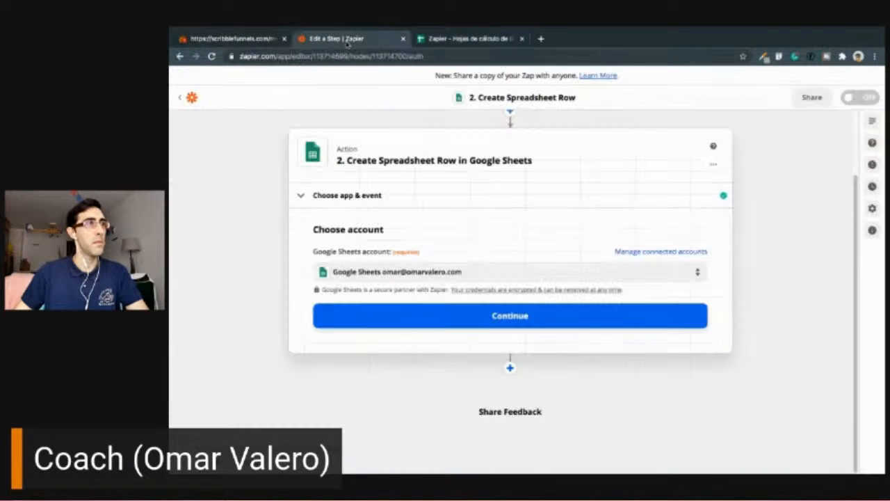
{"action": "left_click", "coordinate": [492, 321]}
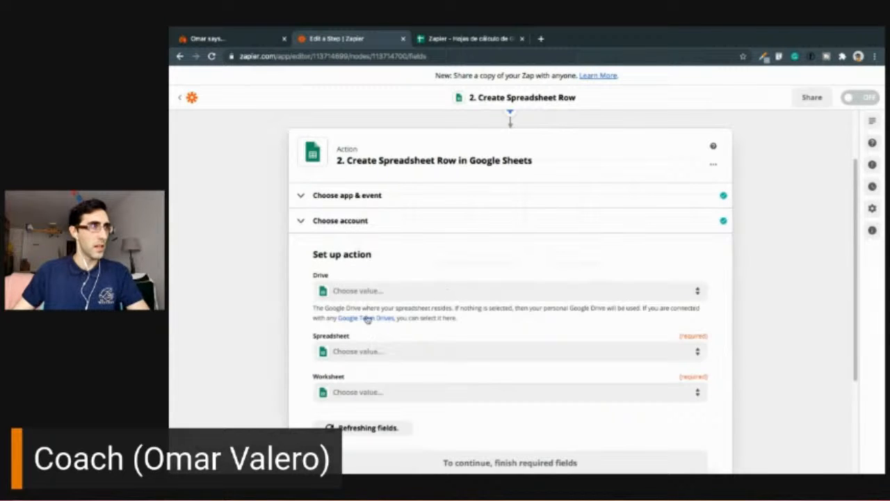
{"action": "left_click", "coordinate": [344, 292]}
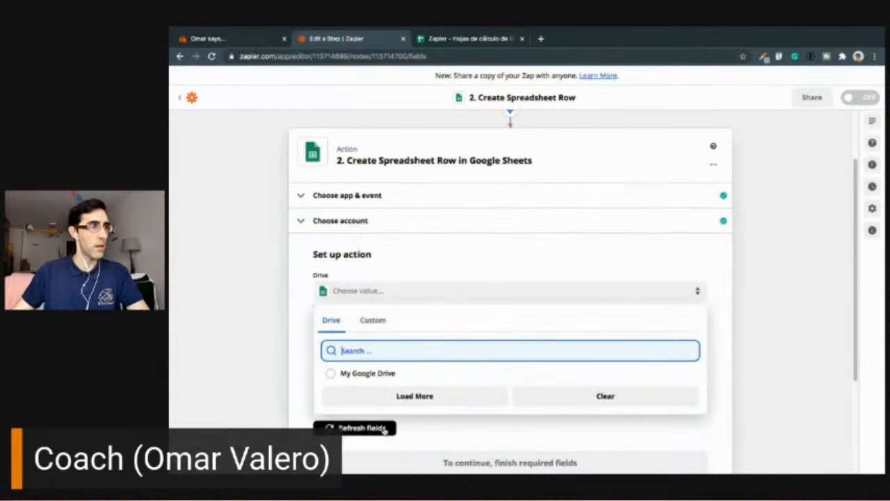
{"action": "left_click", "coordinate": [365, 375]}
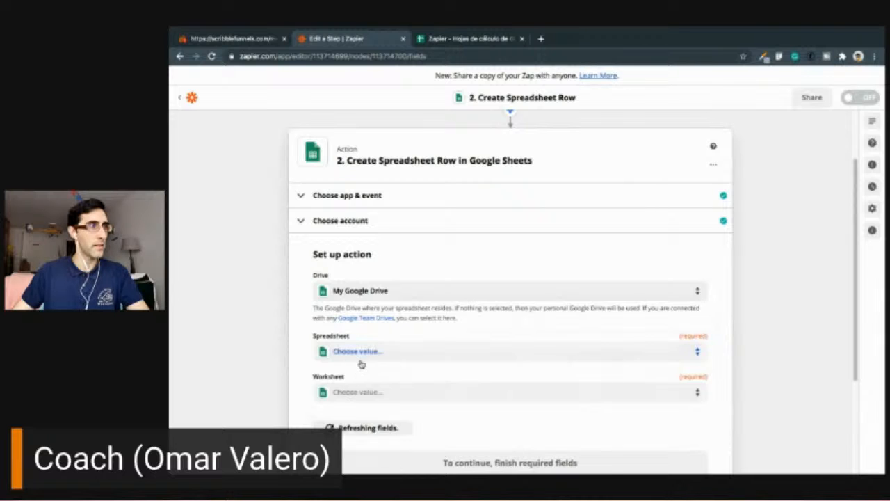
{"action": "left_click", "coordinate": [359, 358]}
{"action": "type", "text": "zapi"}
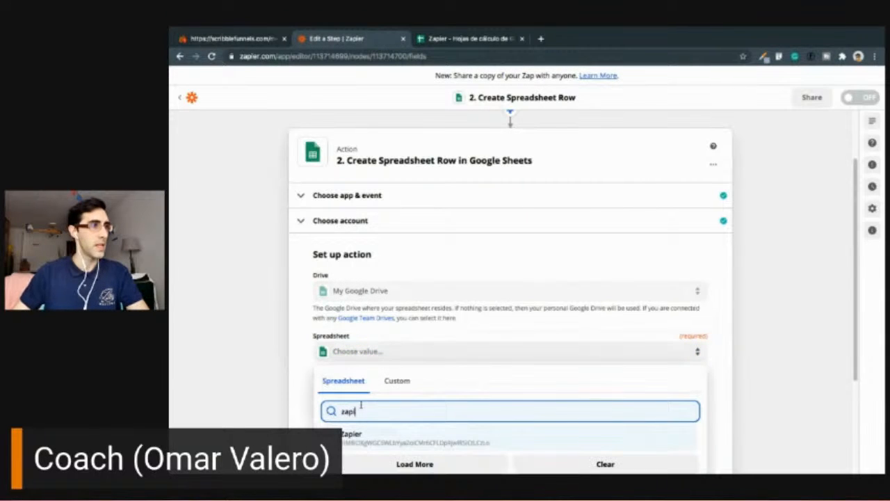
{"action": "left_click", "coordinate": [378, 444]}
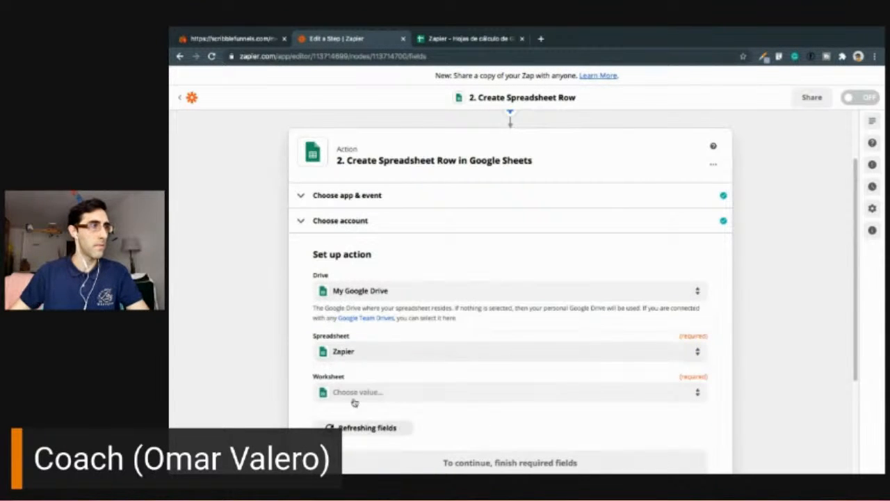
{"action": "left_click", "coordinate": [357, 392]}
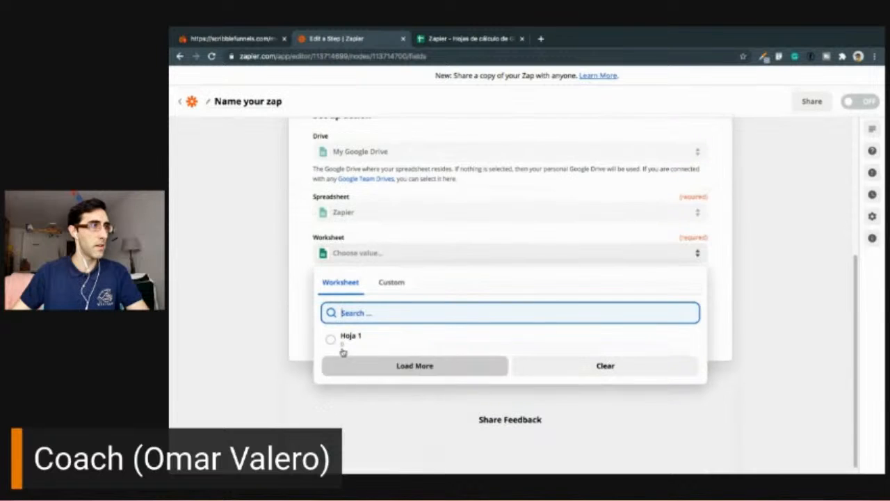
{"action": "left_click", "coordinate": [346, 341]}
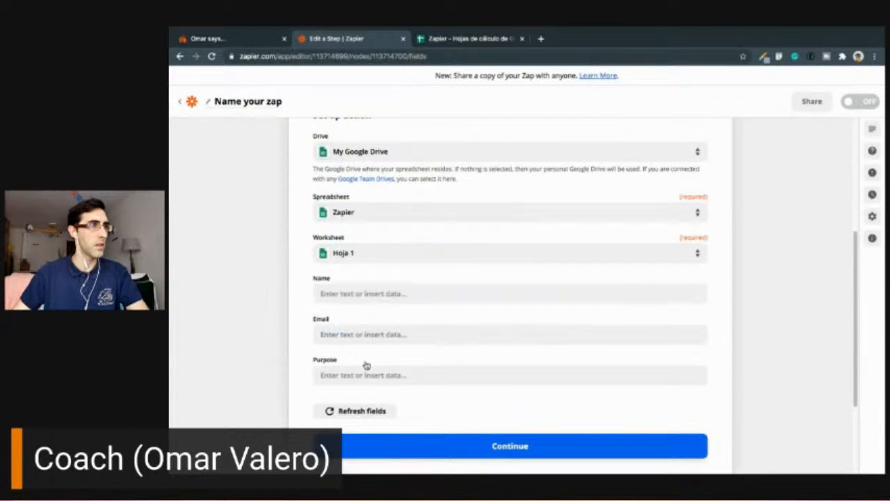
{"action": "scroll", "coordinate": [342, 305], "scroll_direction": "down", "scroll_amount": 1}
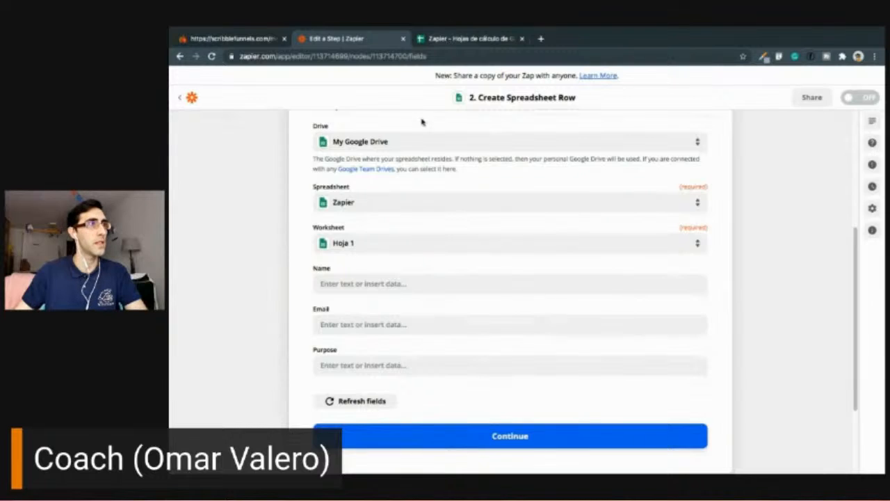
- Add a "more info" header in cell D1 of the Google Sheets spreadsheet and refresh the fields of the Zapier action
{"action": "key", "text": "ctrl+Tab"}
{"action": "left_click", "coordinate": [379, 161]}
{"action": "type", "text": "mo"}
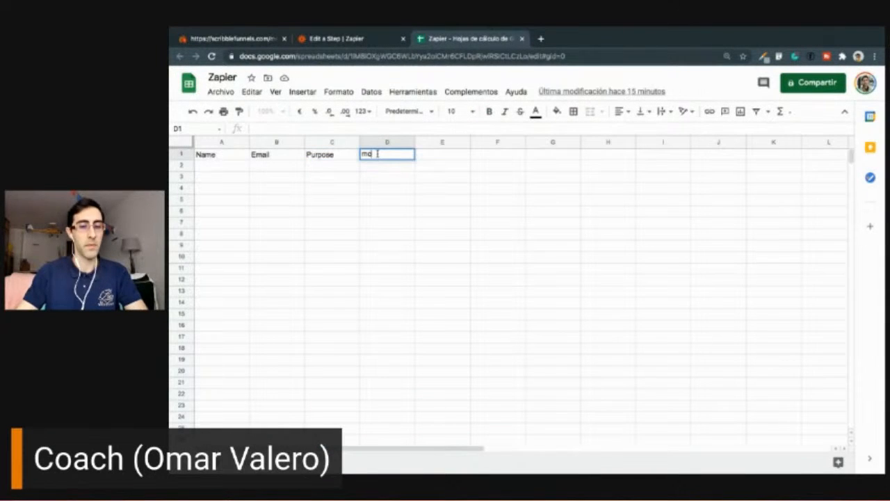
{"action": "type", "text": "re info"}
{"action": "left_click", "coordinate": [381, 212]}
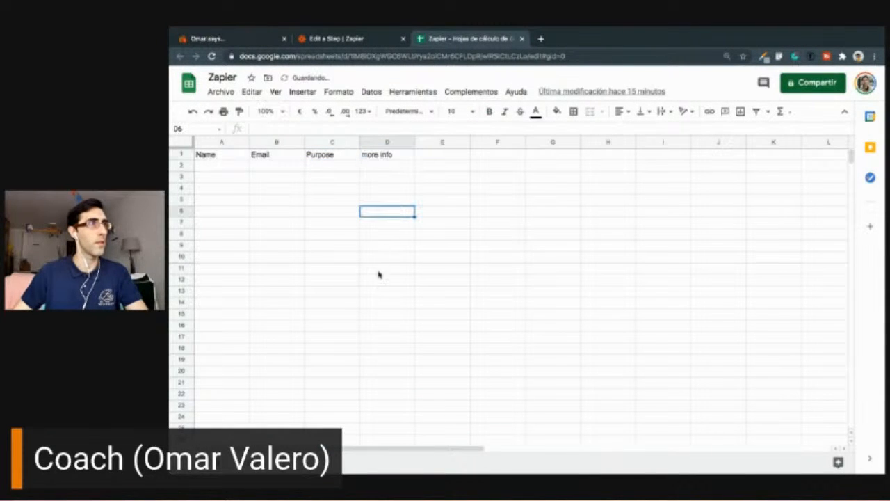
{"action": "left_click", "coordinate": [331, 41]}
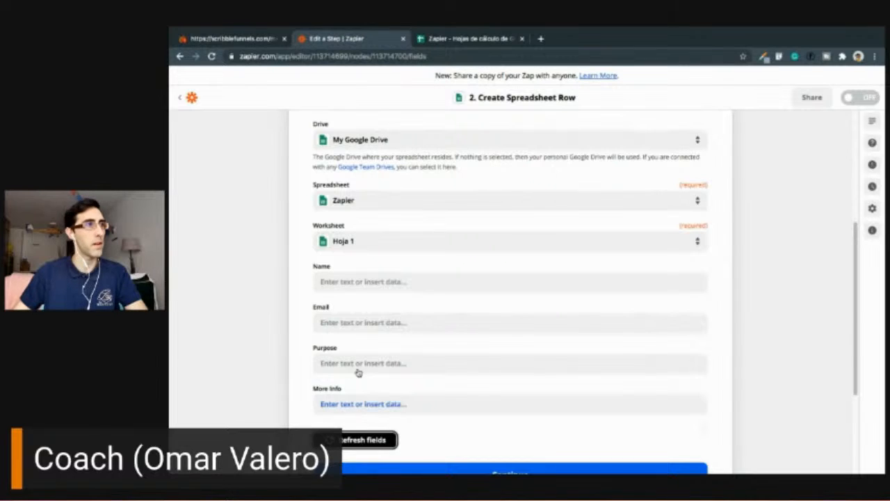
- Map the Name column to the webhook's Contact Name value
{"action": "left_click", "coordinate": [348, 282]}
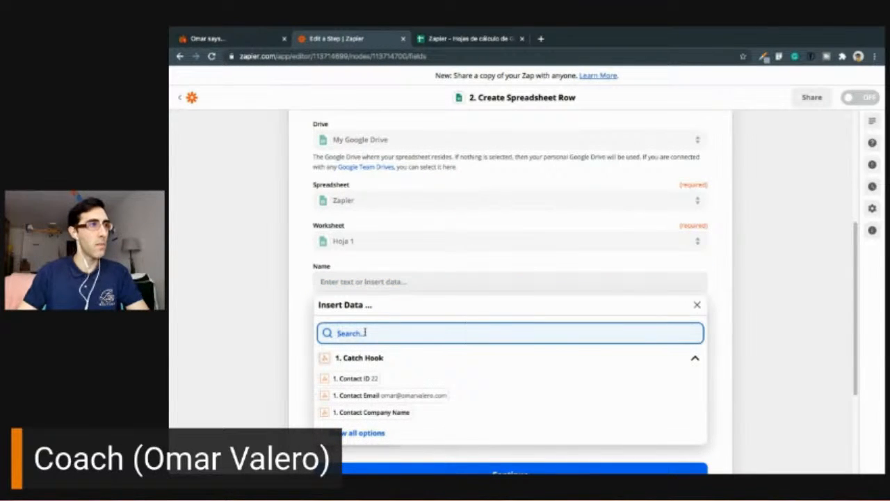
{"action": "type", "text": "name"}
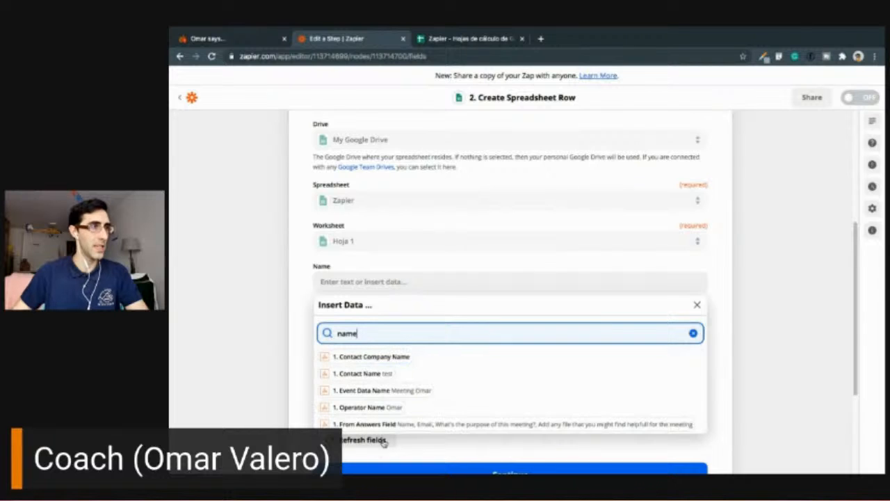
{"action": "left_click", "coordinate": [377, 373]}
{"action": "left_click", "coordinate": [270, 349]}
- Map the Email column to the webhook's Contact Email value
{"action": "left_click", "coordinate": [321, 323]}
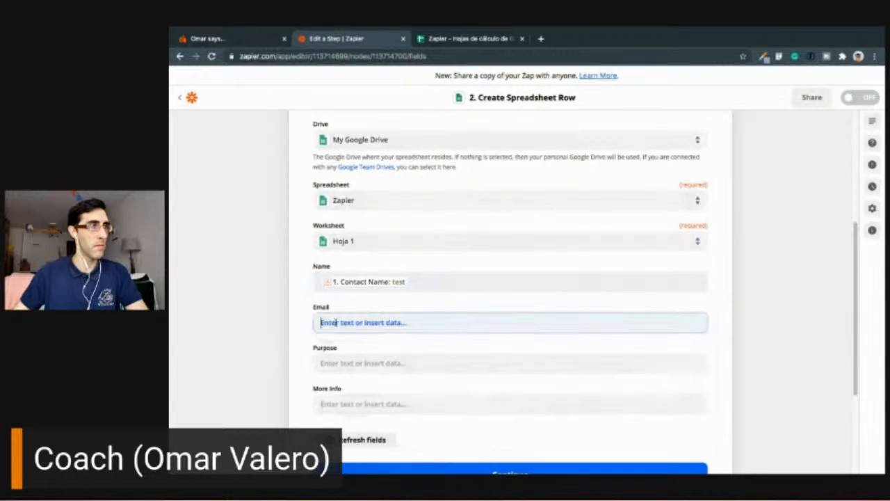
{"action": "left_click", "coordinate": [357, 373]}
{"action": "type", "text": "email"}
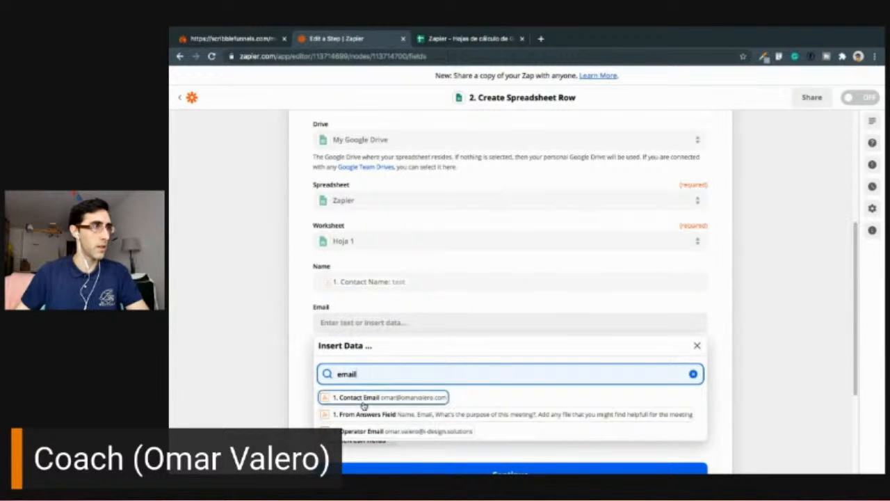
{"action": "left_click", "coordinate": [363, 405]}
{"action": "left_click", "coordinate": [303, 369]}
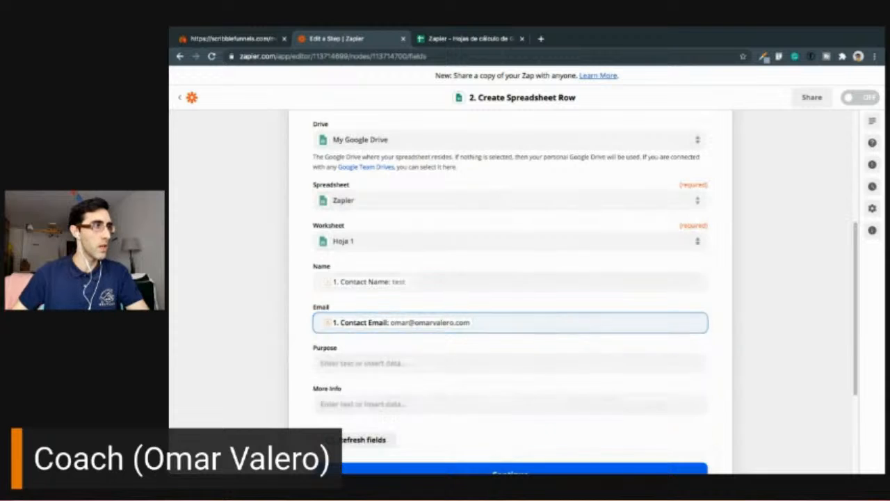
- Map the Purpose column to the From Answers Value data out of all the options of the caught hook
{"action": "left_click", "coordinate": [339, 363]}
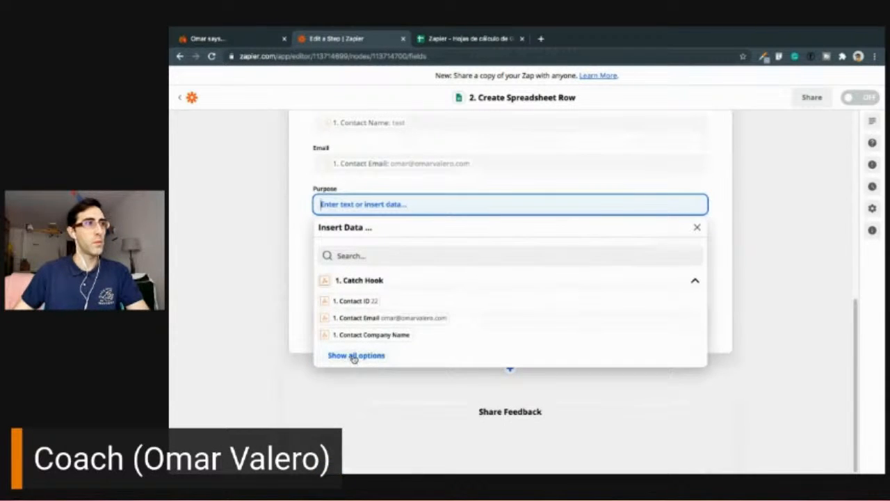
{"action": "left_click", "coordinate": [353, 362]}
{"action": "scroll", "coordinate": [414, 382], "scroll_direction": "down", "scroll_amount": 5}
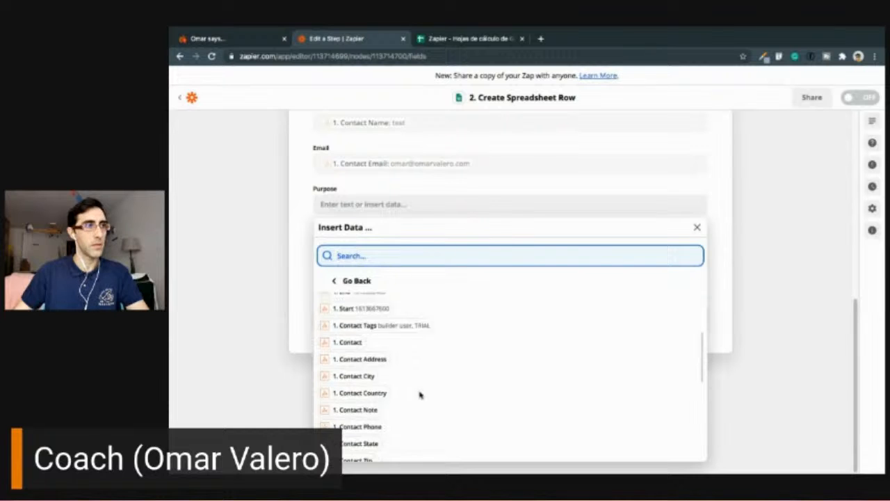
{"action": "scroll", "coordinate": [420, 402], "scroll_direction": "down", "scroll_amount": 6}
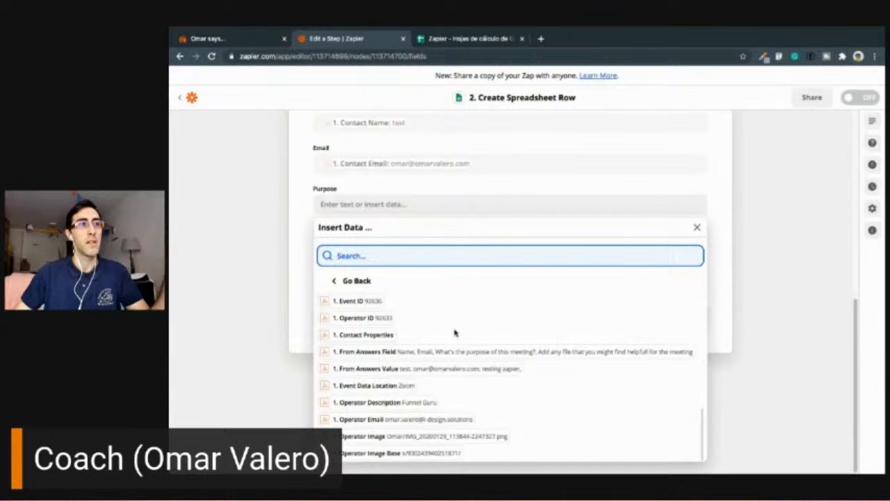
{"action": "left_click", "coordinate": [440, 374]}
{"action": "left_click", "coordinate": [246, 329]}
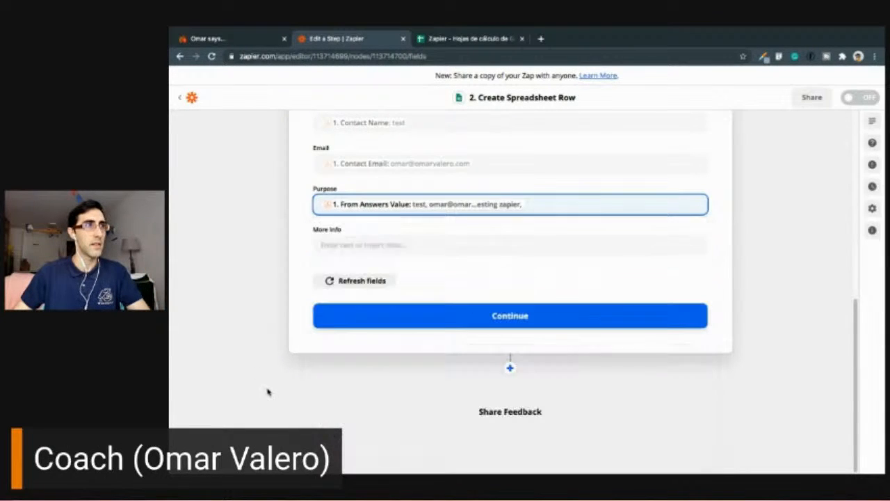
- Map the More Info column to the From Answers Value data of the caught hook
{"action": "left_click", "coordinate": [357, 244]}
{"action": "left_click", "coordinate": [356, 297]}
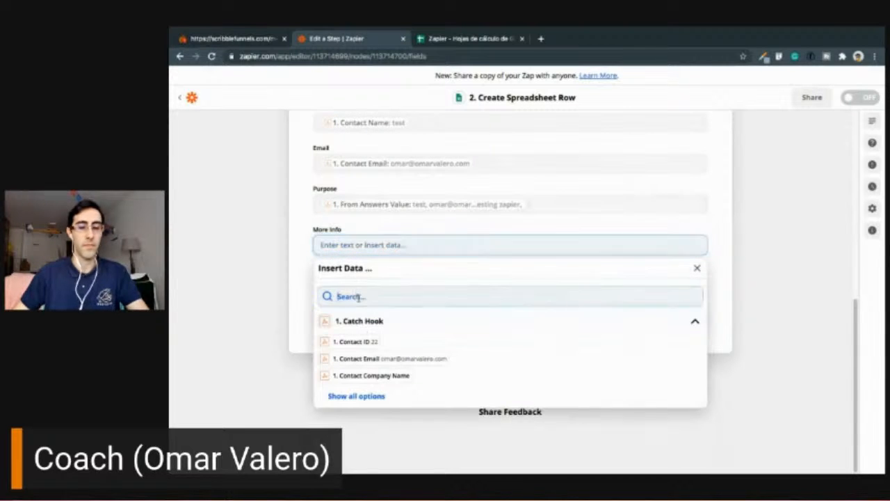
{"action": "left_click", "coordinate": [354, 396]}
{"action": "scroll", "coordinate": [442, 383], "scroll_direction": "down", "scroll_amount": 2}
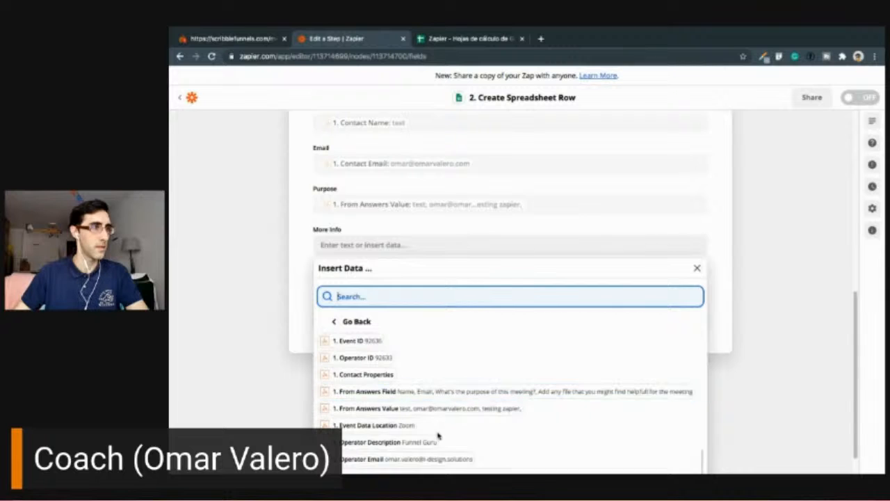
{"action": "scroll", "coordinate": [438, 425], "scroll_direction": "down", "scroll_amount": 2}
{"action": "left_click", "coordinate": [445, 380]}
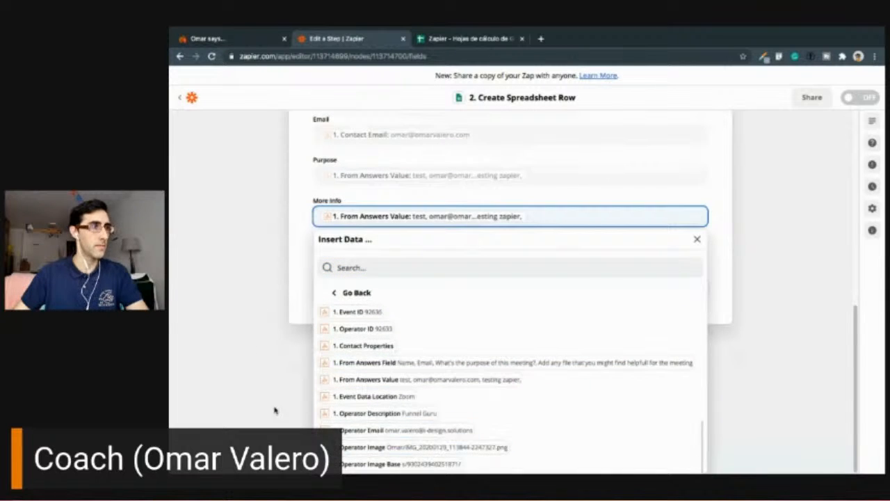
{"action": "left_click", "coordinate": [294, 261]}
- Continue to the action test, review the row data and send a test row to Google Sheets
{"action": "left_click", "coordinate": [508, 322]}
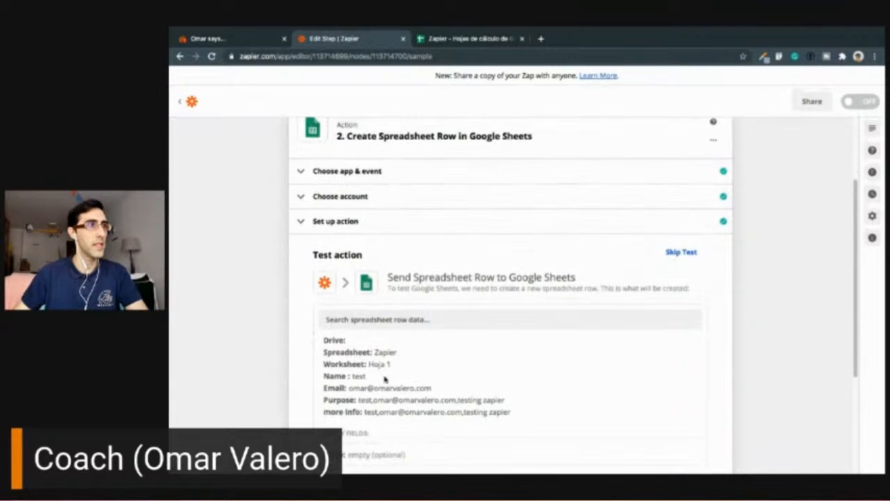
{"action": "scroll", "coordinate": [430, 382], "scroll_direction": "down", "scroll_amount": 1}
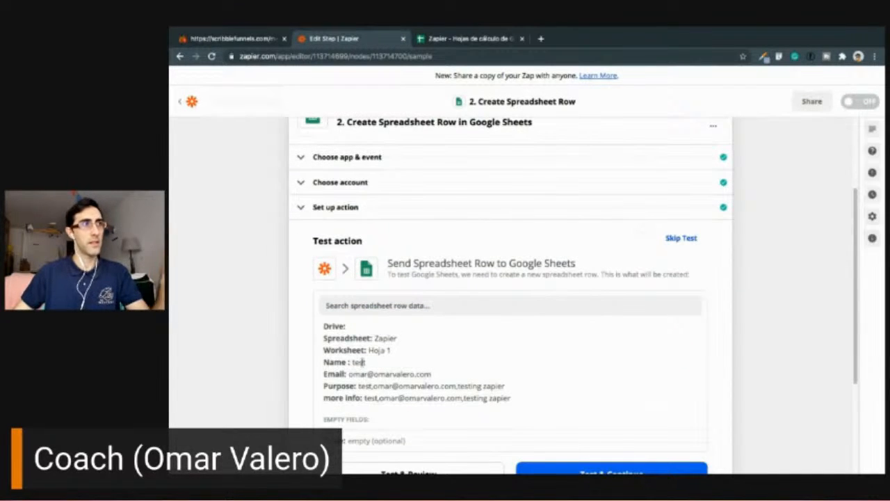
{"action": "scroll", "coordinate": [386, 335], "scroll_direction": "down", "scroll_amount": 3}
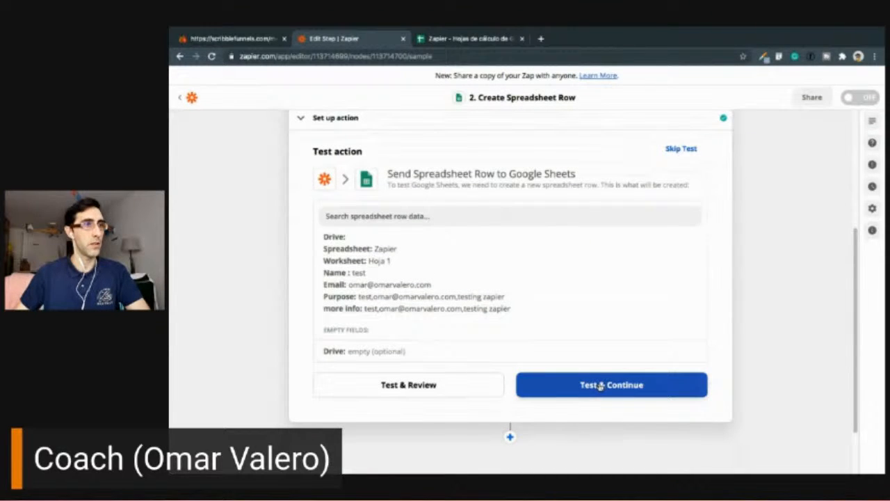
{"action": "left_click", "coordinate": [451, 390]}
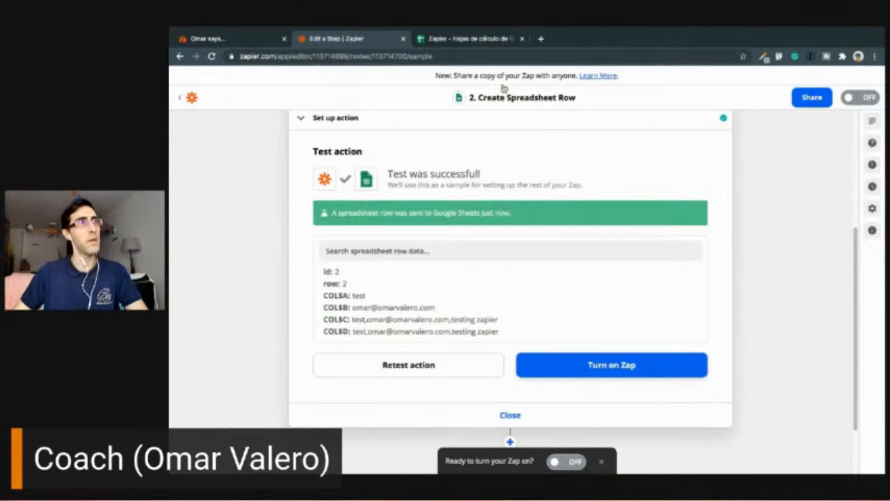
- Switch to the Zapier spreadsheet in Google Sheets and move the Email column in front of the Name column
{"action": "left_click", "coordinate": [478, 41]}
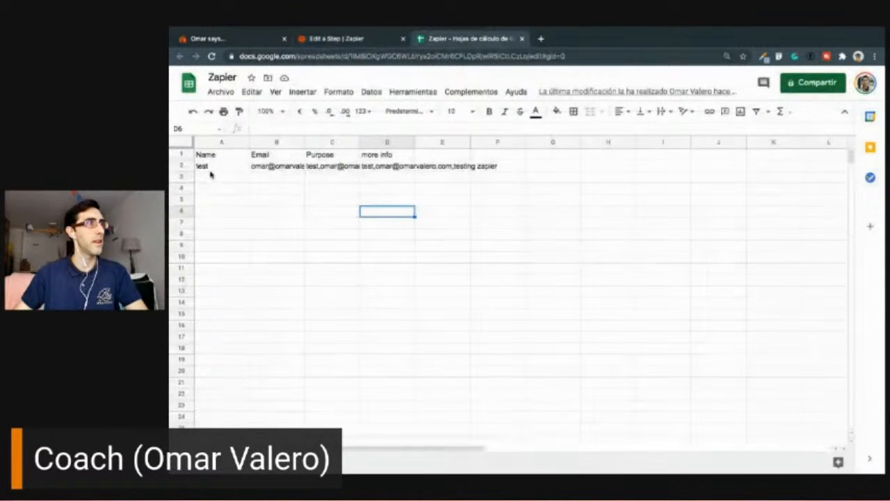
{"action": "left_click", "coordinate": [251, 142]}
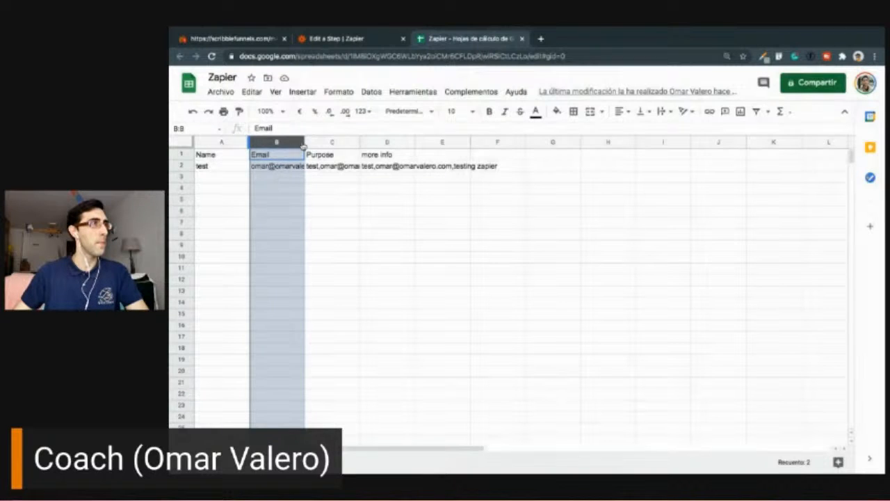
{"action": "key", "text": "super+z"}
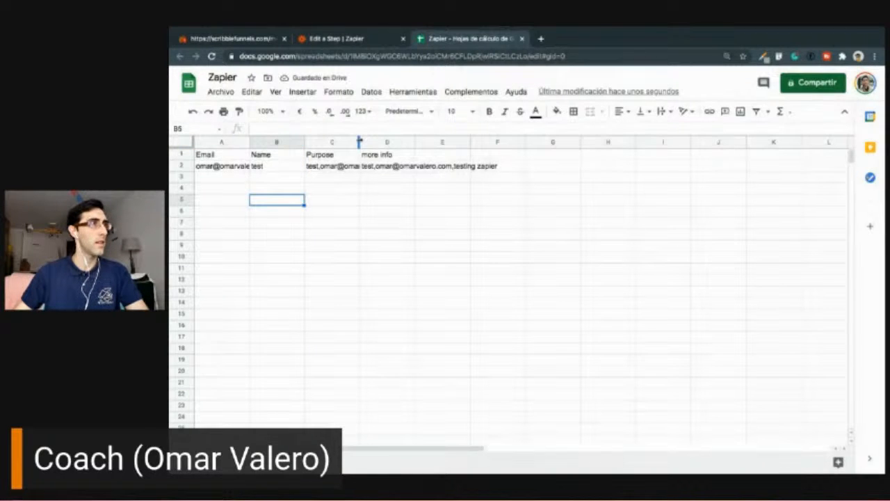
- Fit the widths of the Purpose, more info and Email columns to their contents to read the test row
{"action": "double_click", "coordinate": [357, 142]}
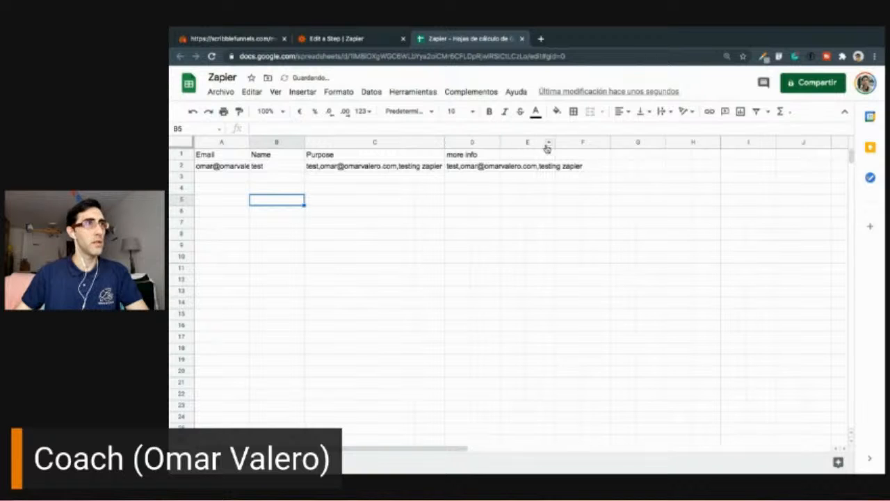
{"action": "double_click", "coordinate": [498, 142]}
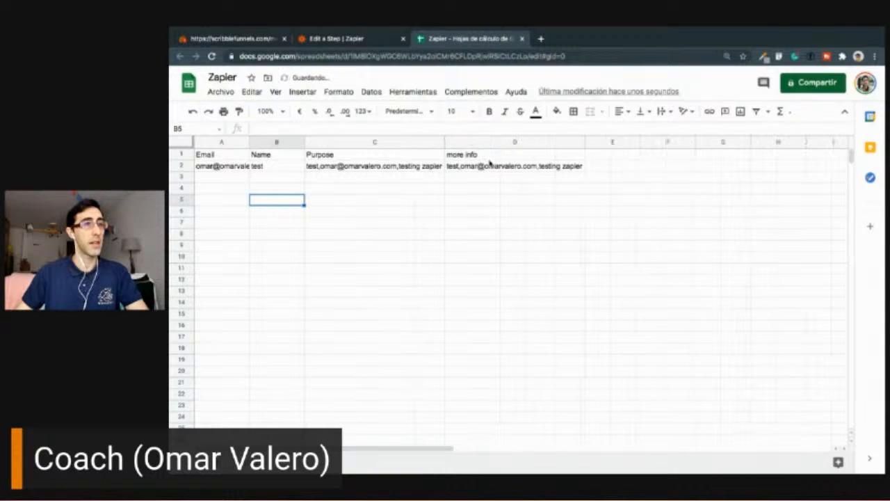
{"action": "left_click", "coordinate": [492, 164]}
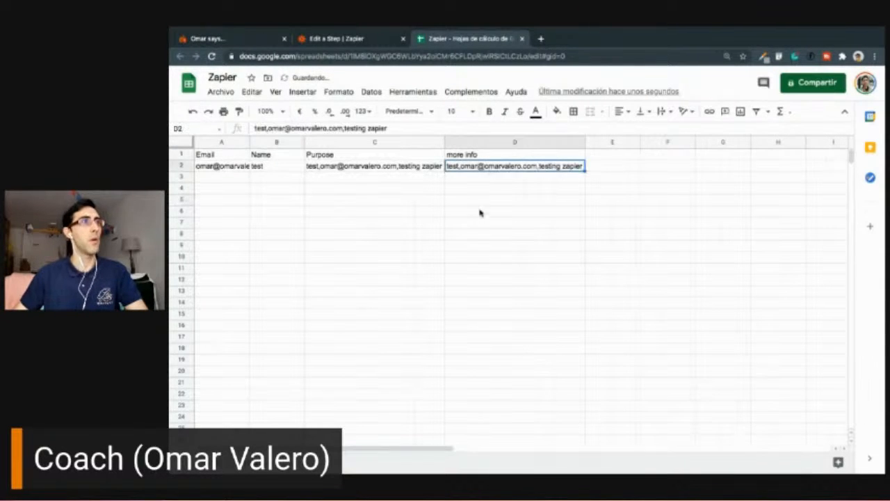
{"action": "left_click", "coordinate": [494, 224]}
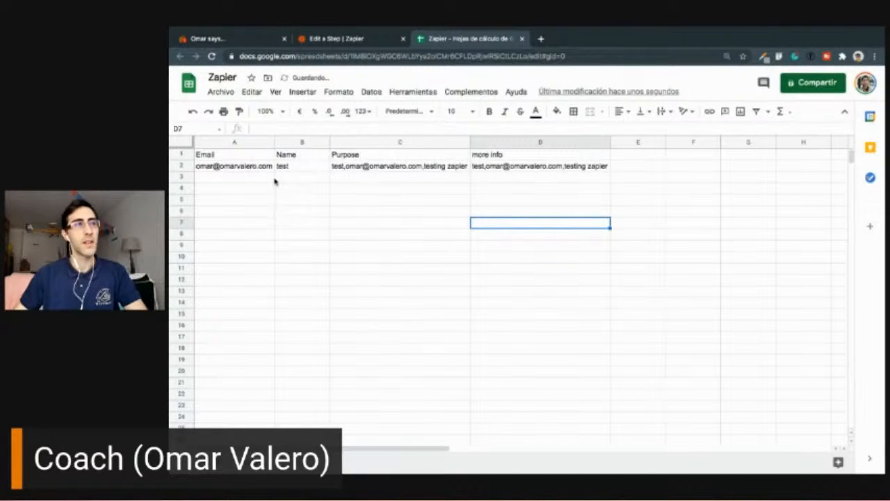
- Switch back to the Zap editor in Zapier, close the spreadsheet row action, turn the Zap on and dismiss the offer to share a copy
{"action": "left_click", "coordinate": [302, 232]}
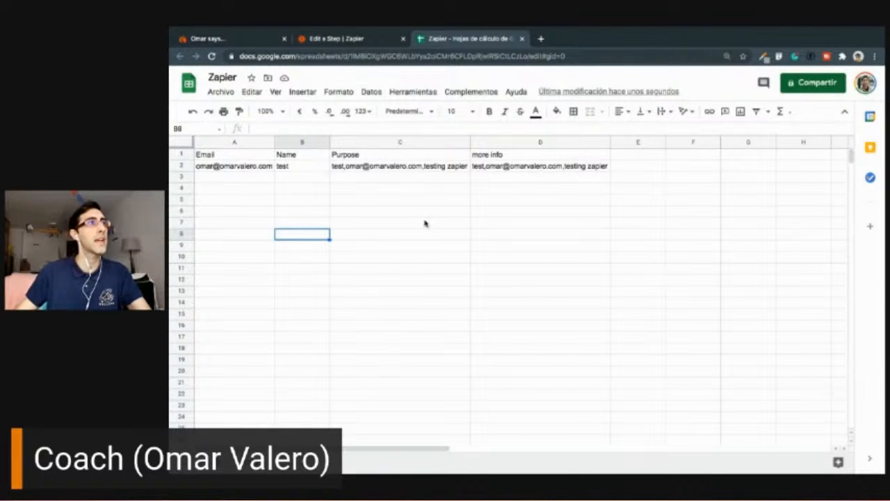
{"action": "left_click", "coordinate": [369, 43]}
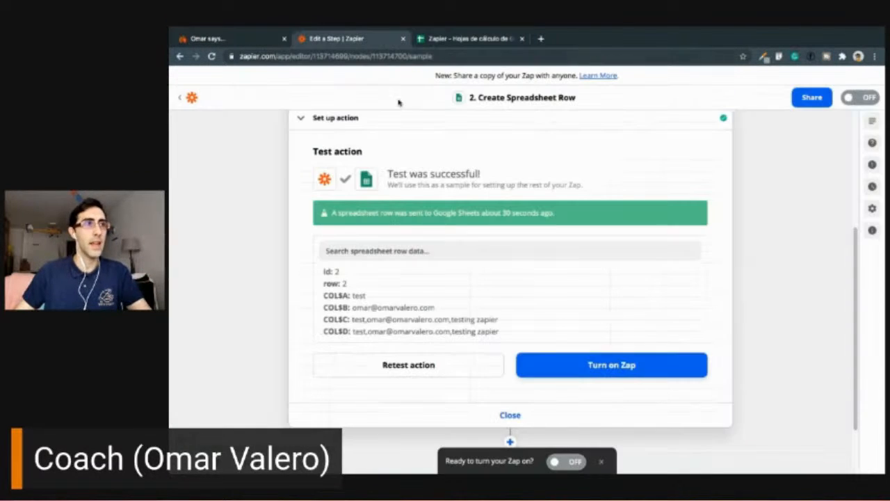
{"action": "scroll", "coordinate": [519, 425], "scroll_direction": "down", "scroll_amount": 1}
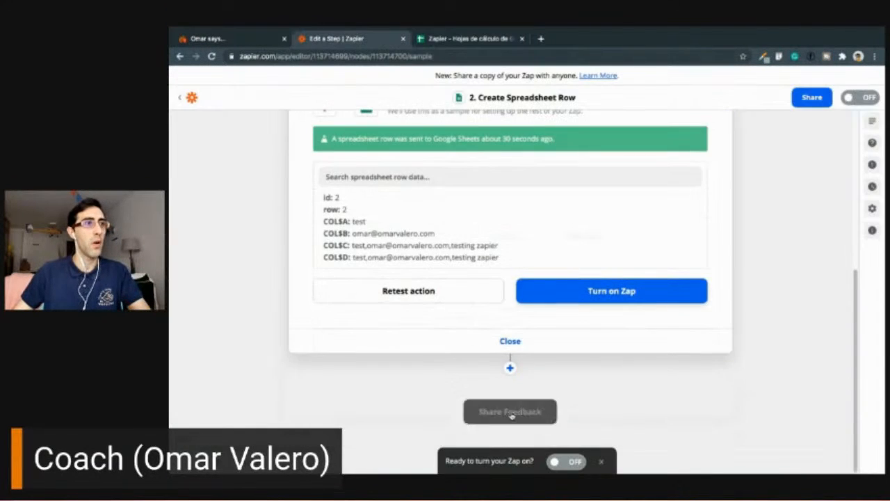
{"action": "left_click", "coordinate": [509, 341]}
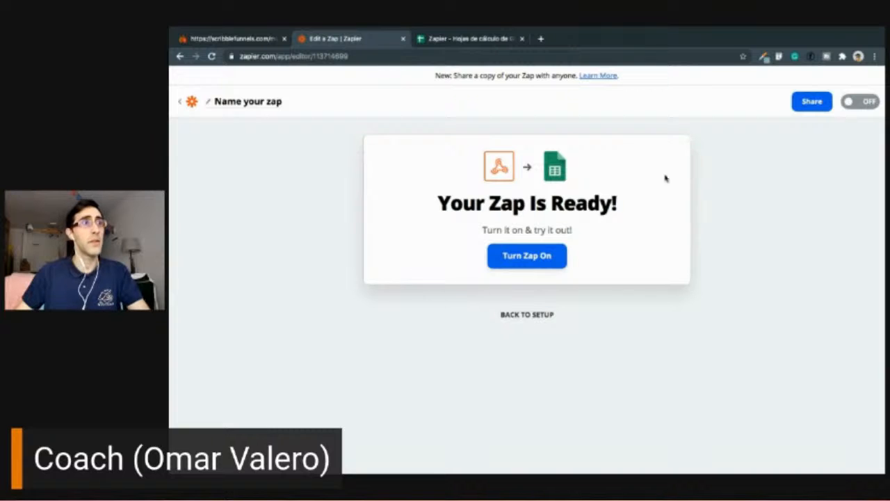
{"action": "left_click", "coordinate": [865, 104]}
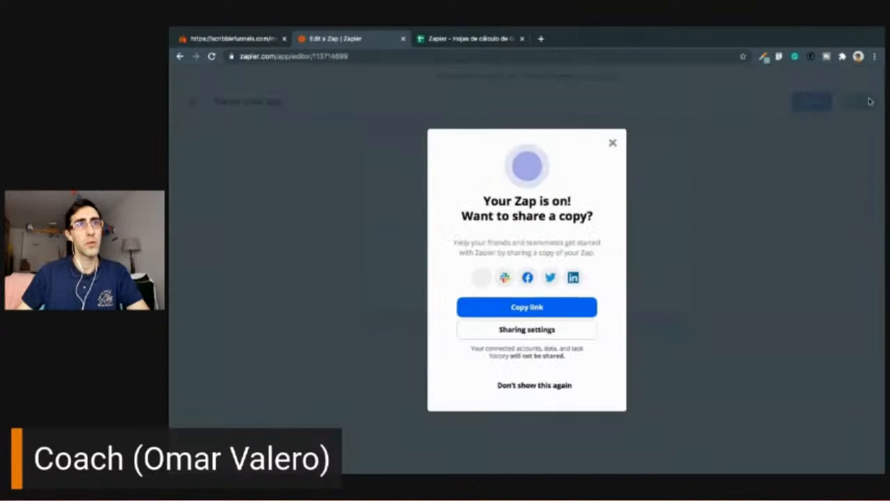
{"action": "left_click", "coordinate": [612, 144]}
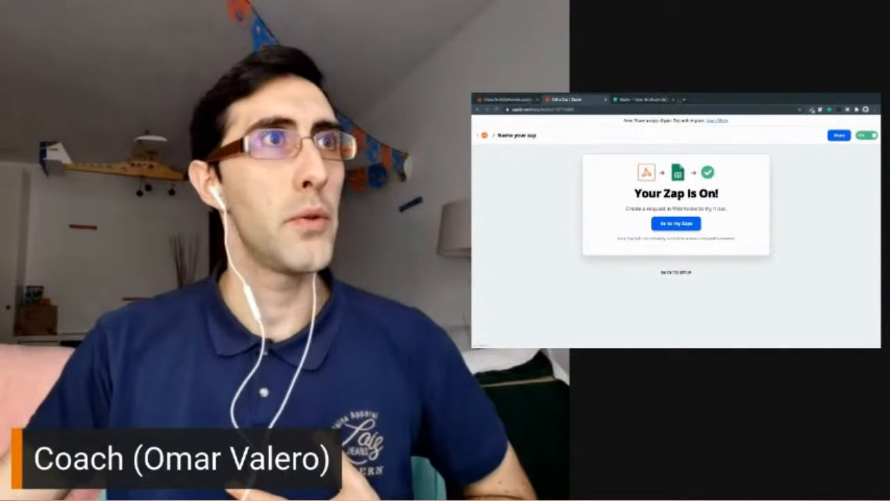
- Open the scribblefunnels.com website in a new browser tab
{"action": "left_click", "coordinate": [684, 99]}
{"action": "type", "text": "scalablefunnels.com"}
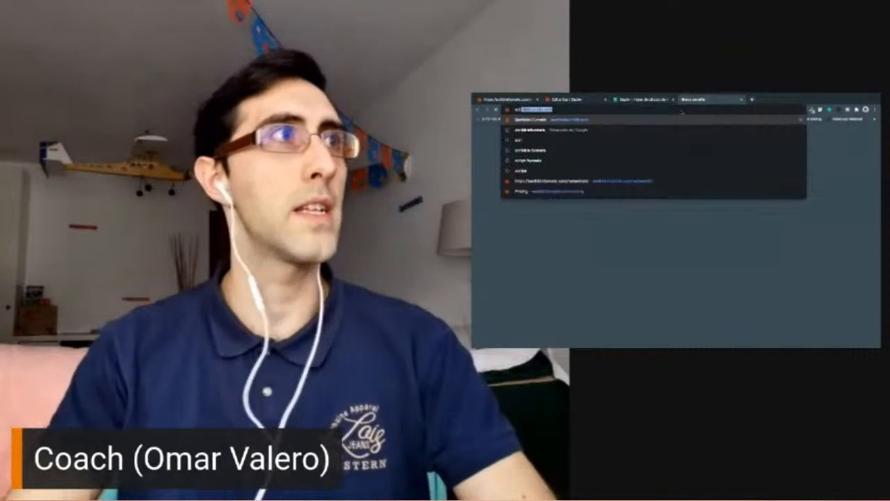
{"action": "key", "text": "Return"}
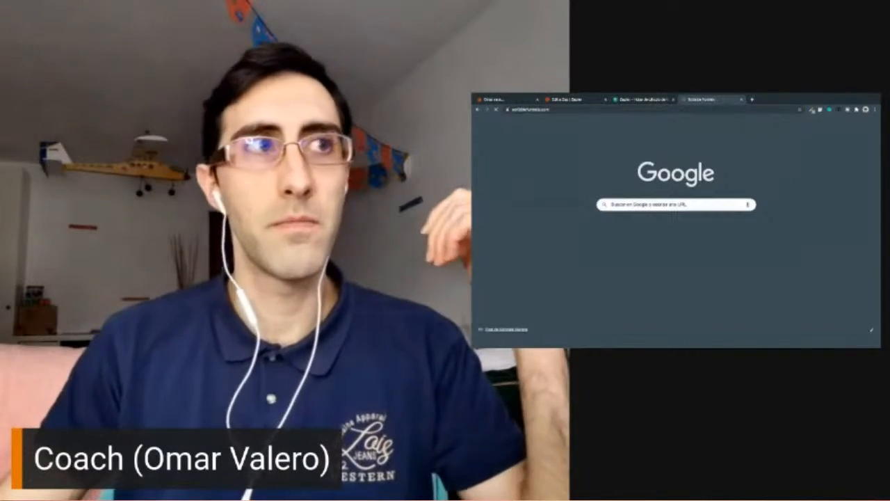